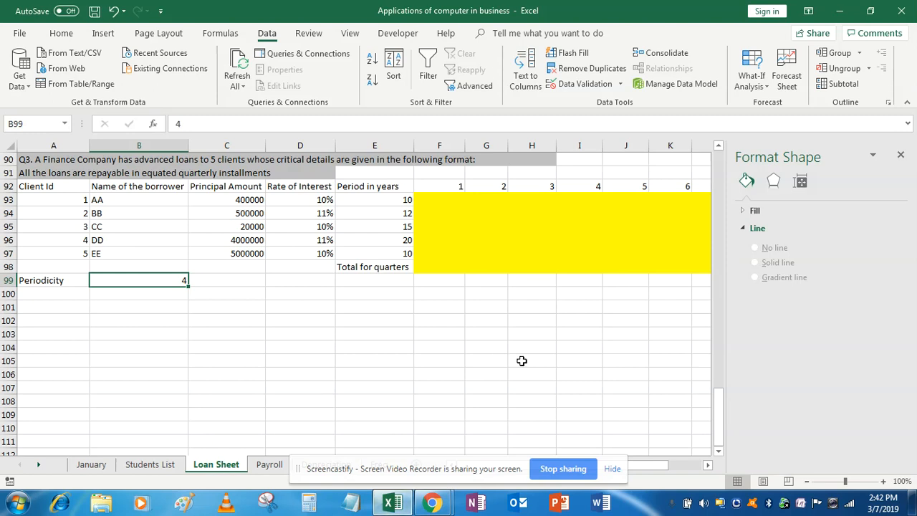
Step: Review client AA's principal amount, rate of interest and period, along with the period in years for all five clients
left_click(173, 200)
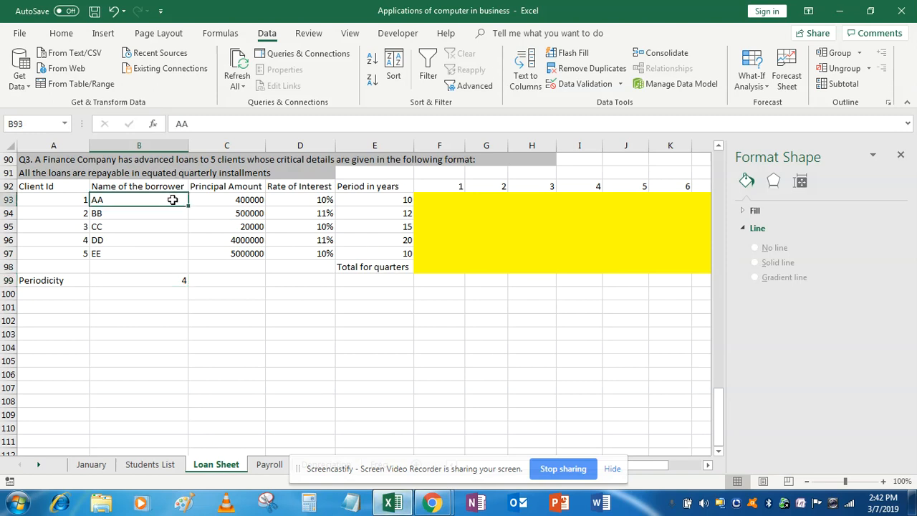
key("Right")
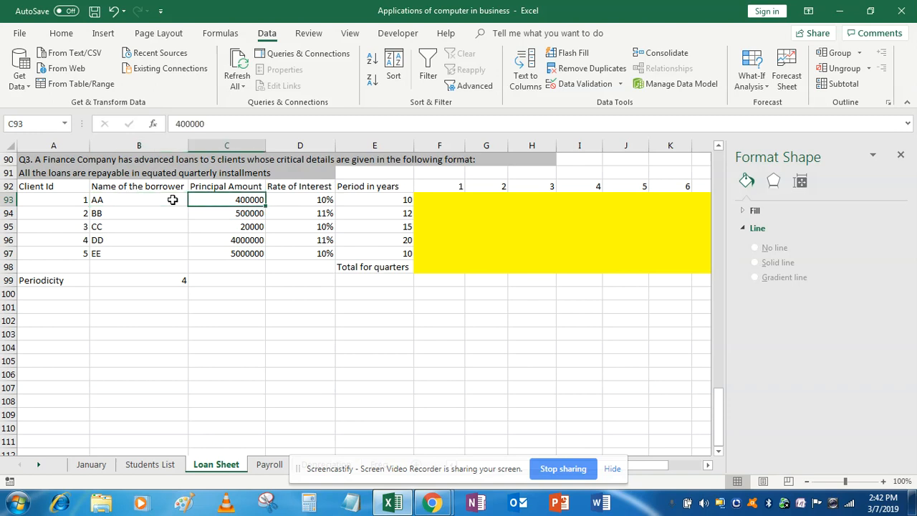
key("Right")
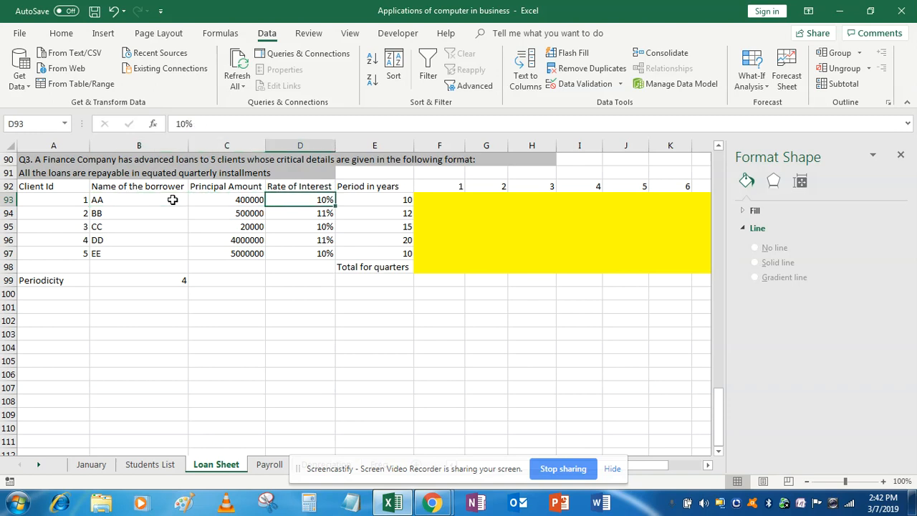
key("Right")
key("Down")
key("Down")
key("Down")
key("Down")
key("Up")
key("Up")
key("Up")
key("Up")
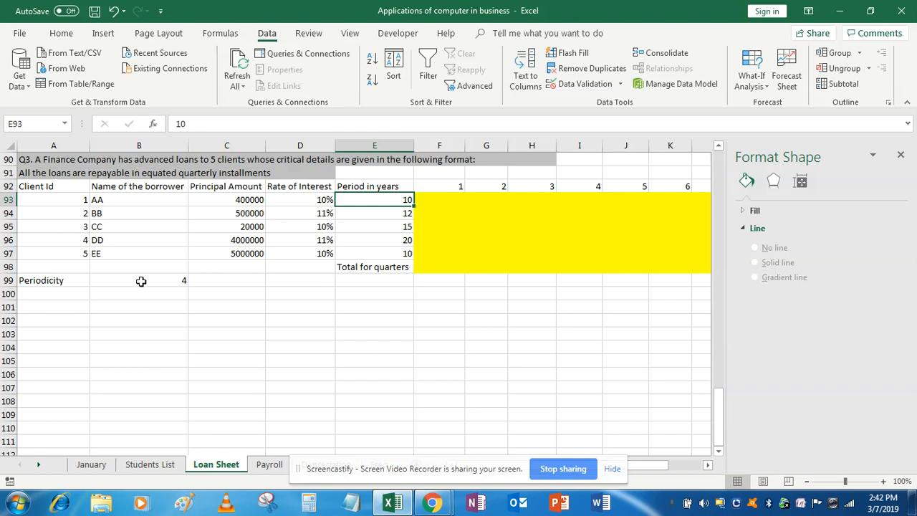
Step: Examine the numbered quarter columns to the right of the loan details and the table headings back to Client Id
key("Right")
key("Right")
key("Right")
key("Right")
key("Right")
key("Right")
key("Right")
key("Right")
key("Right")
key("Right")
key("Up")
key("Left")
key("Left")
key("Left")
key("Left")
key("Left")
key("Left")
key("Left")
key("Left")
key("Left")
key("Left")
key("Left")
key("Left")
key("Left")
key("Left")
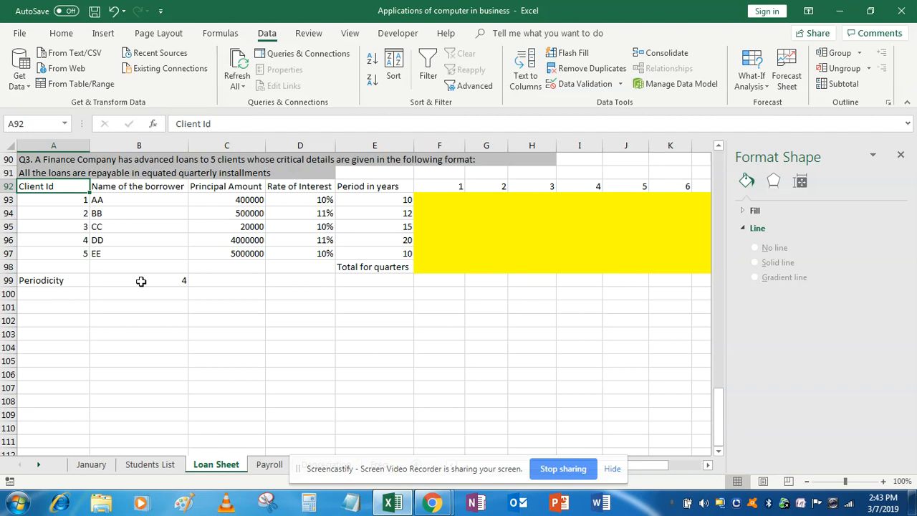
Step: Examine client 1's row, the first quarter heading in F92 and the periodicity entry in row 99
key("Down")
key("Right")
key("Right")
key("Right")
key("Right")
key("Right")
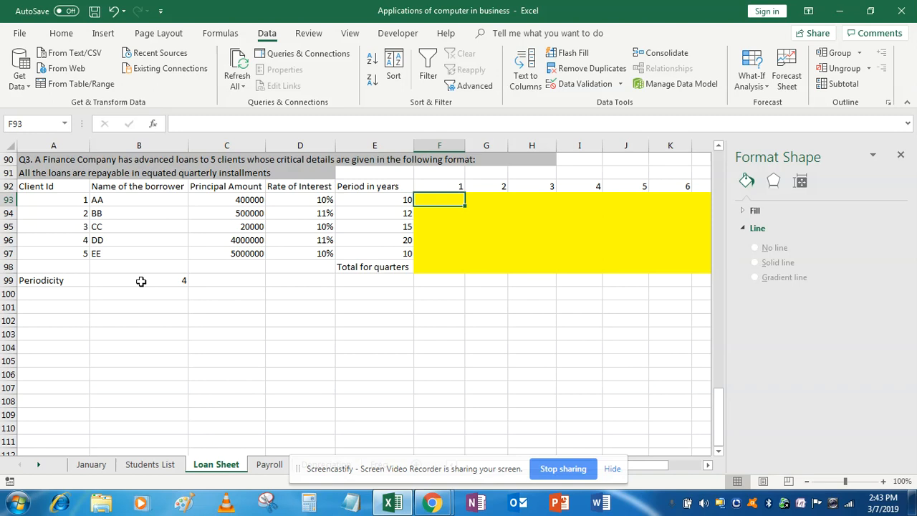
key("Up")
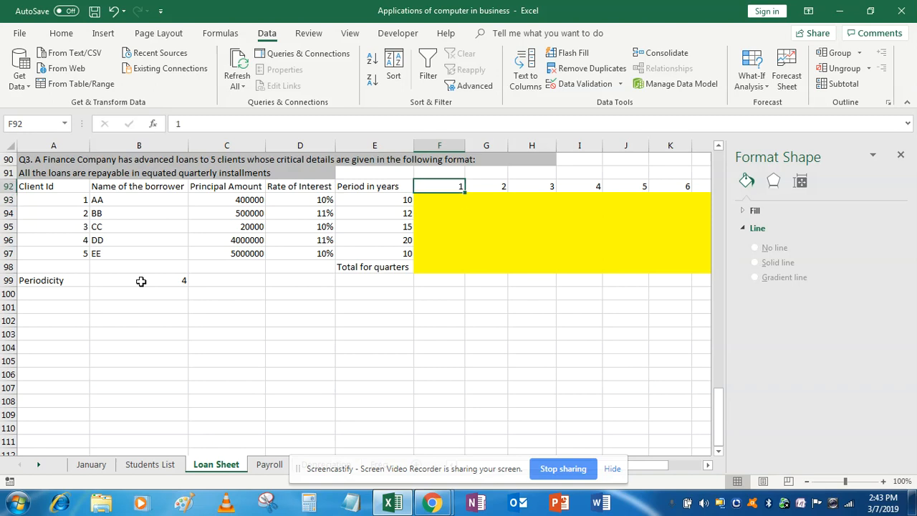
key("Left")
key("Left")
key("Left")
key("Left")
key("Left")
key("Down")
key("Down")
key("Down")
key("Down")
key("Down")
key("Down")
key("Down")
key("Right")
key("Up")
key("Up")
key("Up")
key("Up")
key("Up")
key("Up")
key("Up")
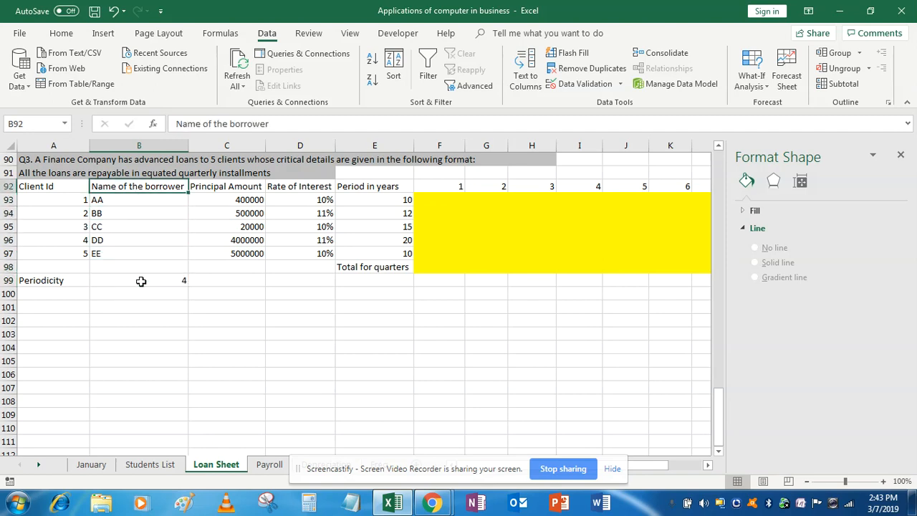
Step: Begin an IPMT formula in F93 with $D$93/$B$99 as the rate, using absolute references to the interest rate and periodicity
key("Right")
key("Right")
key("Right")
key("Right")
key("Down")
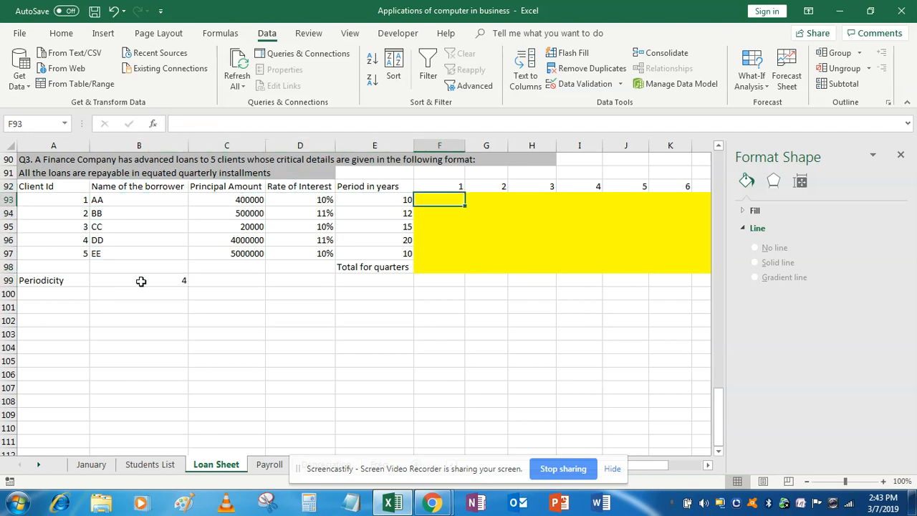
type("=i")
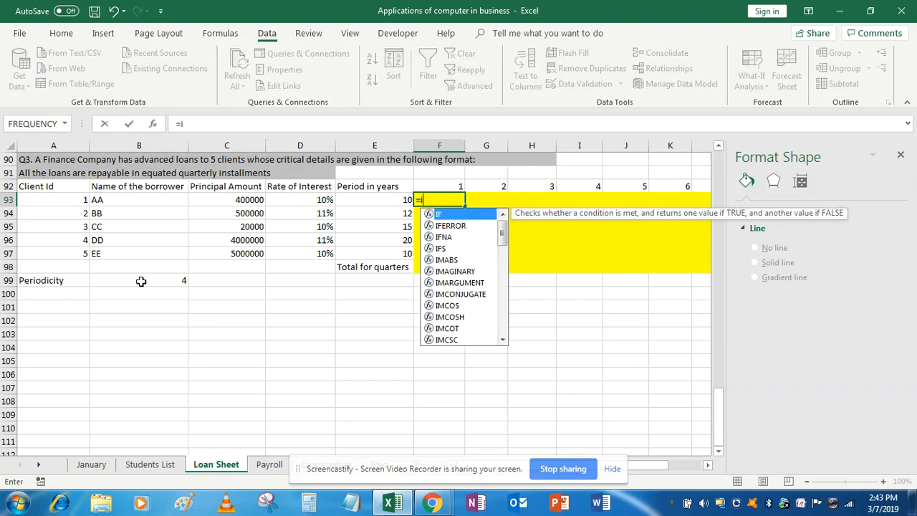
type("pmt")
key("Tab")
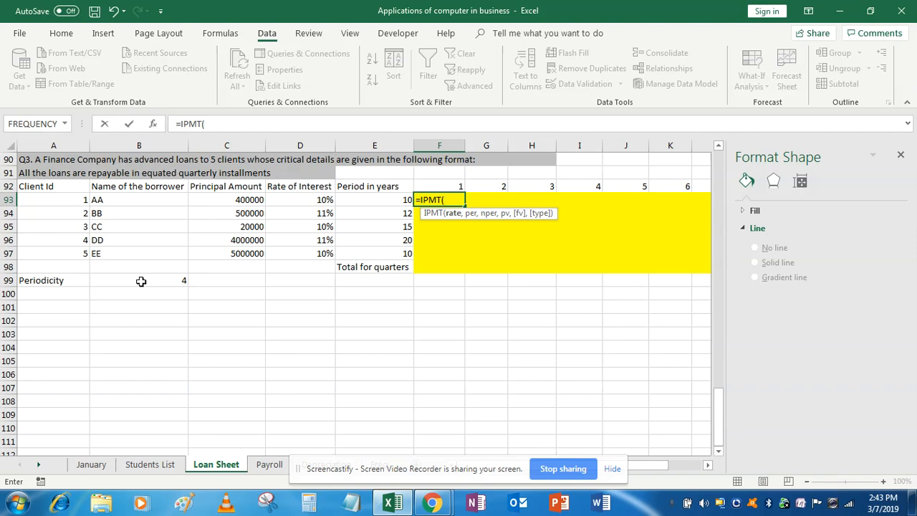
key("Left")
key("Left")
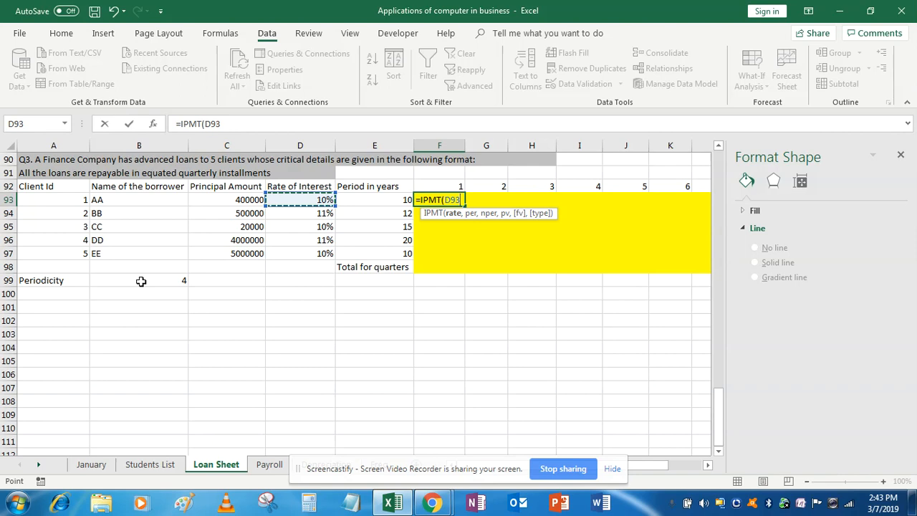
key("F4")
type("/")
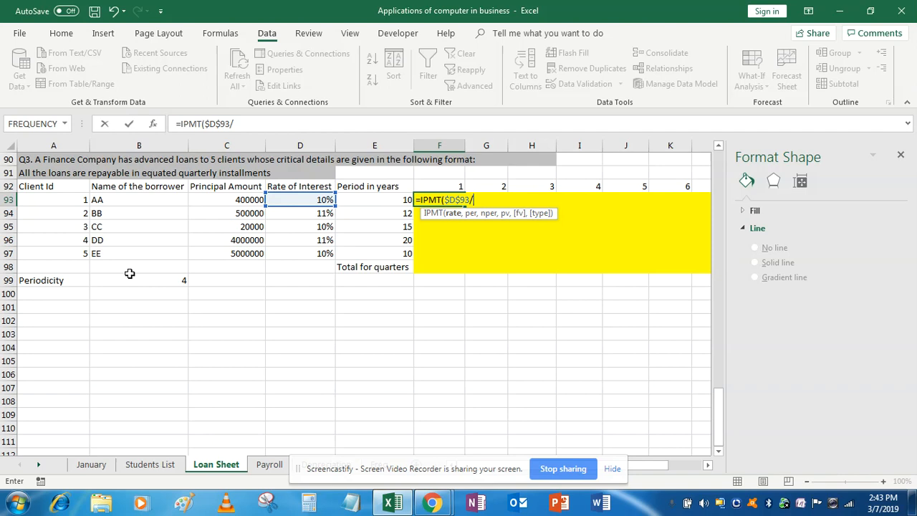
left_click(142, 278)
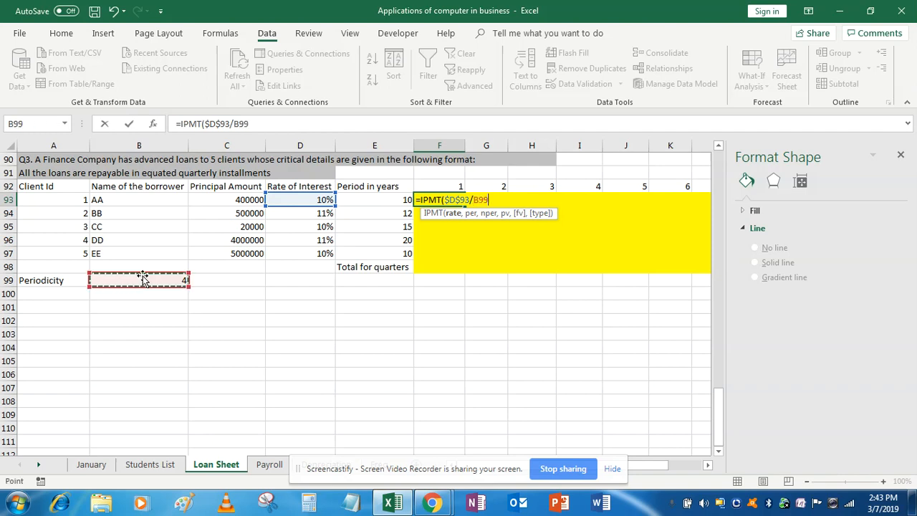
key("F4")
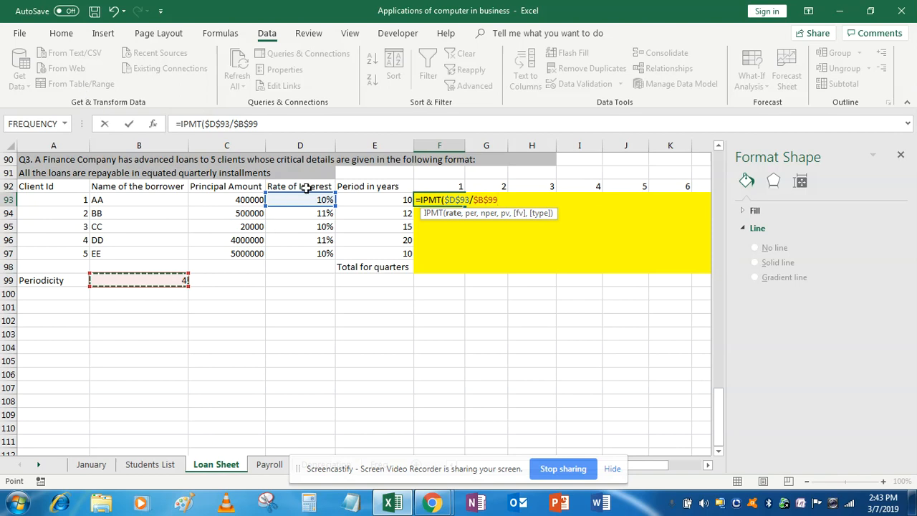
type(",")
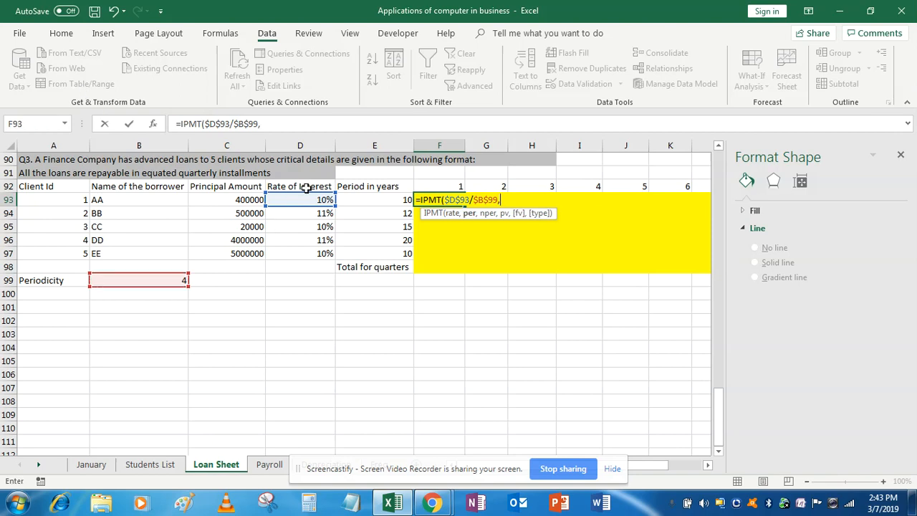
Step: Use quarter number F$92 as the formula's period argument, with only the row locked
left_click(452, 184)
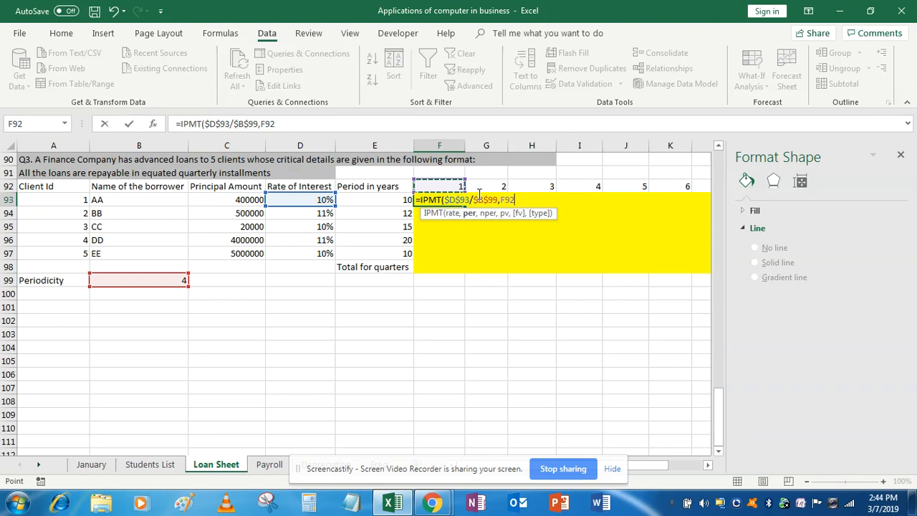
key("F2")
type("$")
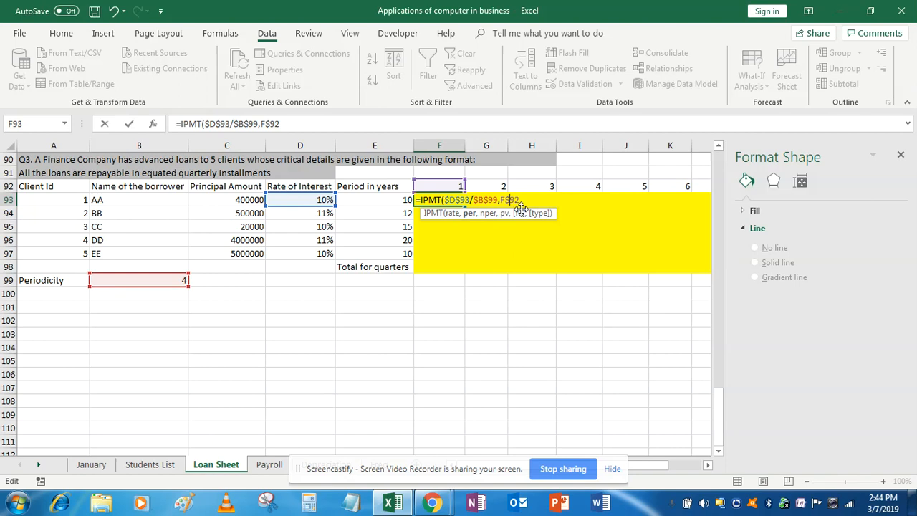
Step: Add the negative principal amount -$C$93 to the IPMT formula and try to enter it
type(",-")
left_click(245, 201)
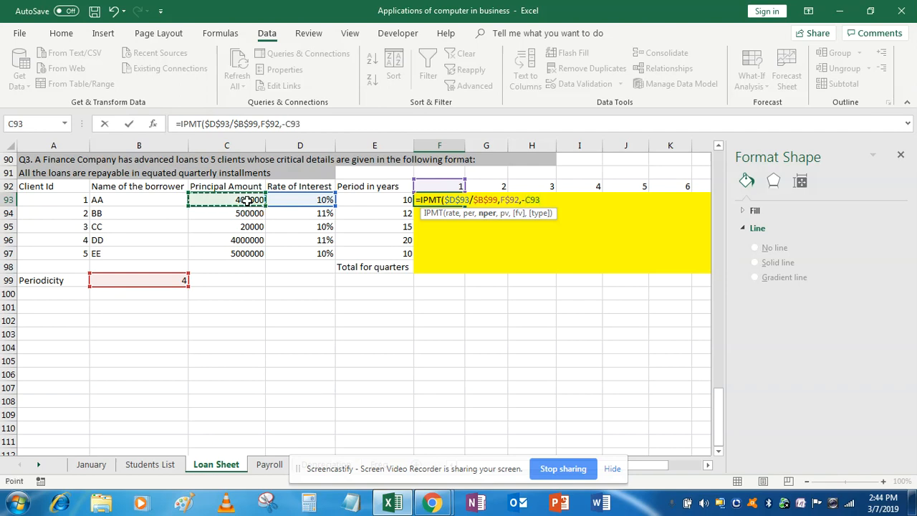
key("F4")
type(")")
key("Return")
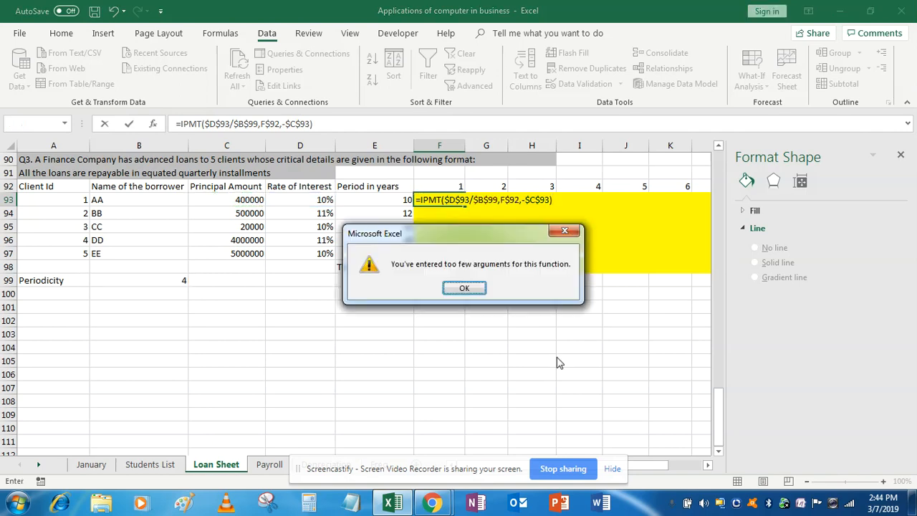
key("Return")
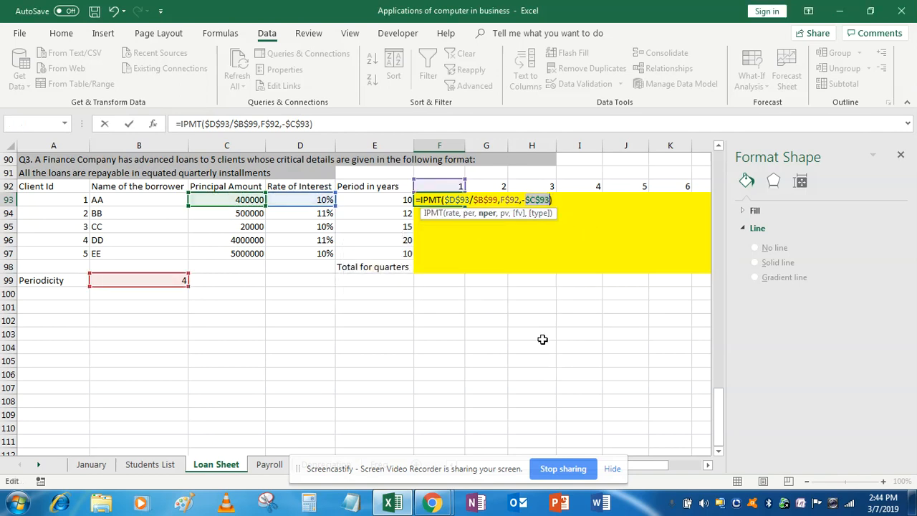
Step: Insert the number of periods $E$93*$B$99 before the principal argument in the IPMT formula and enter it in F93
left_click(495, 200)
left_click(522, 200)
left_click(389, 200)
key("F4")
type("*")
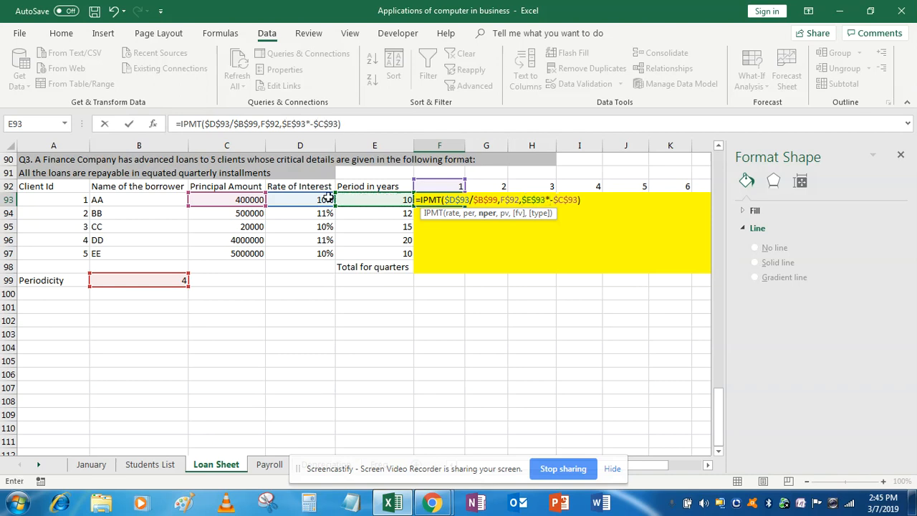
left_click(178, 279)
key("F4")
type(",")
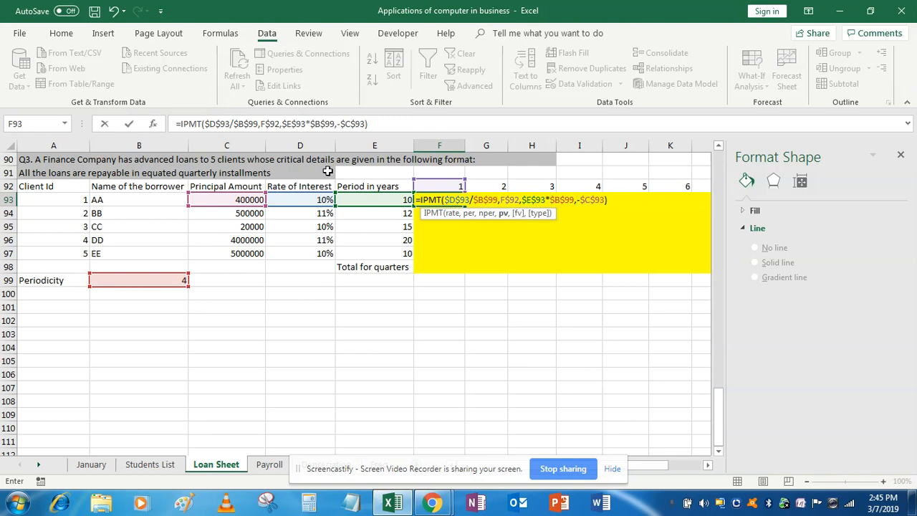
key("Return")
key("Up")
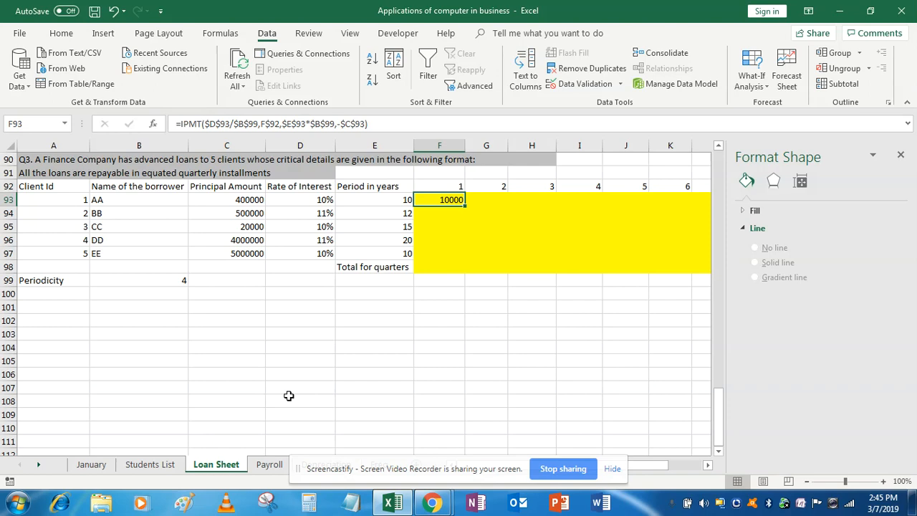
Step: Fill the IPMT formula from F93 across to O93, and undo the fill
key("shift+Right")
key("shift+Right")
key("shift+Right")
key("shift+Right")
key("shift+Right")
key("shift+Right")
key("shift+Right")
key("shift+Right")
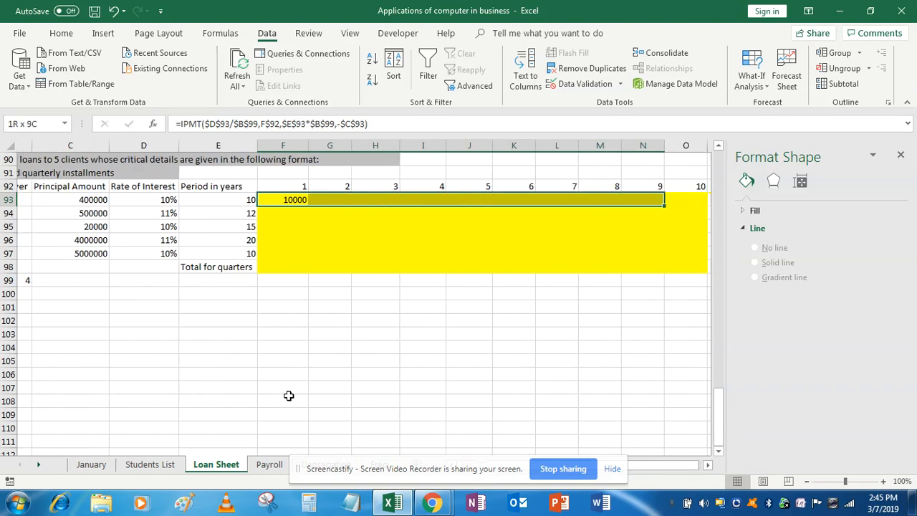
key("shift+Right")
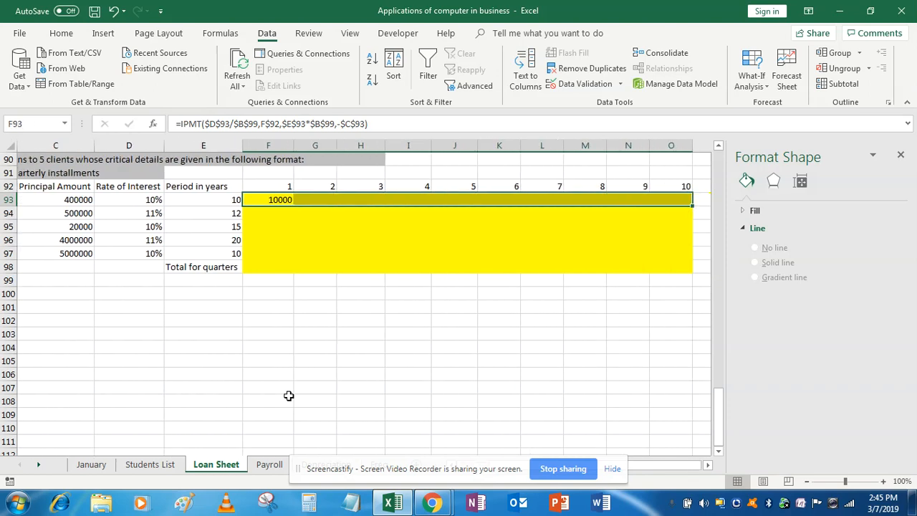
key("ctrl+r")
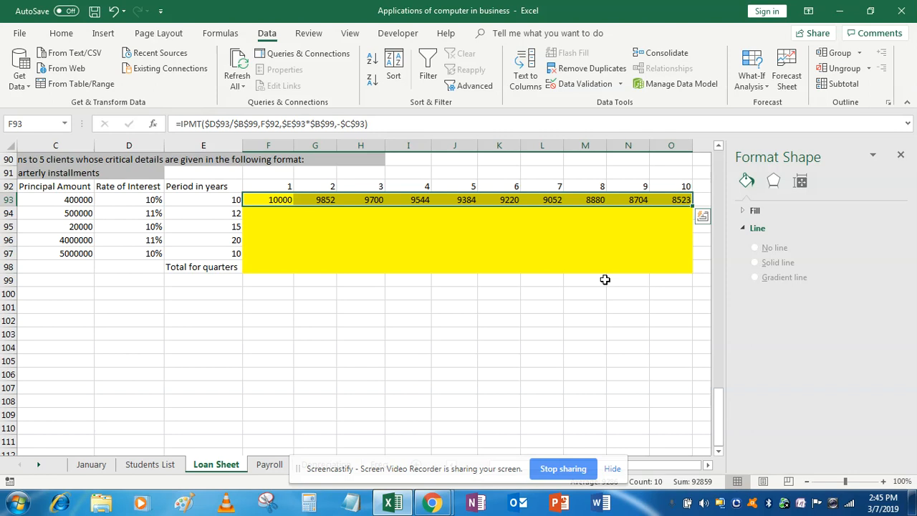
key("ctrl+z")
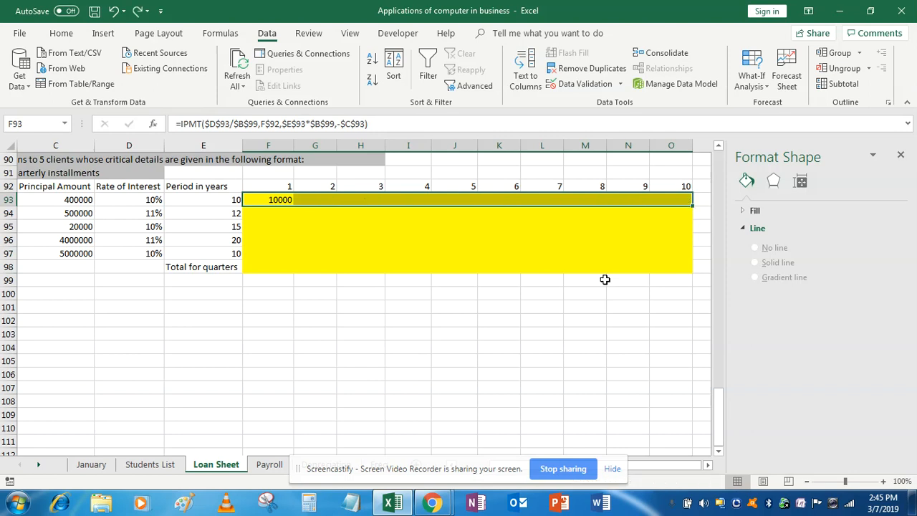
Step: Copy the IPMT formula from F93 across to O93 and check the references of the copied formula in M93
left_click(286, 201)
left_click_drag(293, 205, 686, 203)
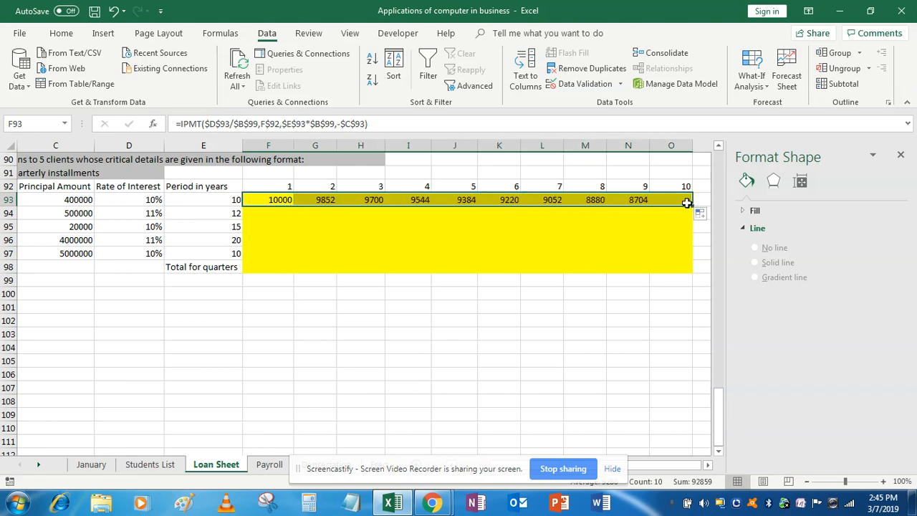
left_click(601, 201)
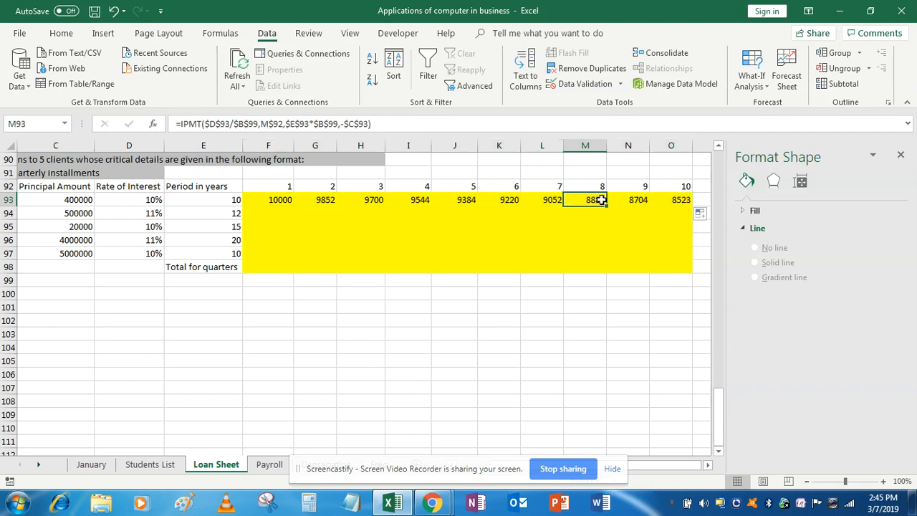
double_click(601, 201)
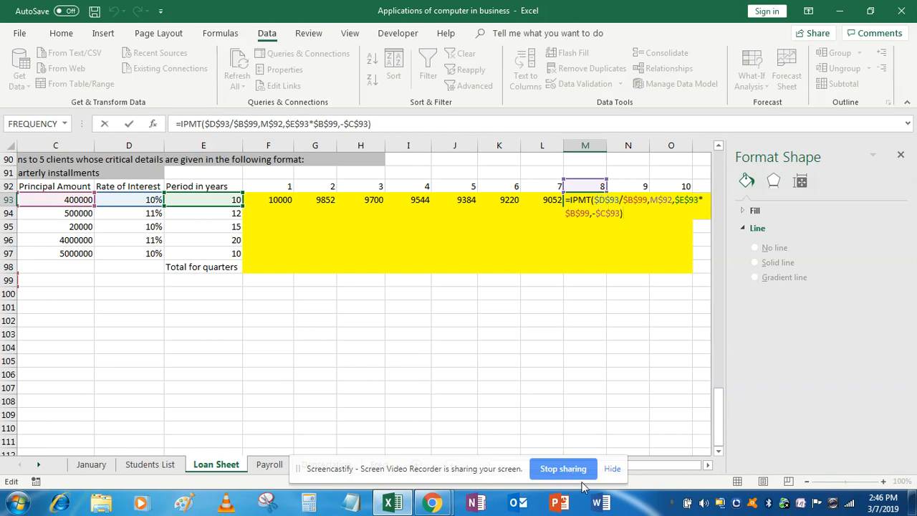
mouse_move(671, 469)
left_mouse_down()
mouse_move(628, 477)
mouse_move(658, 469)
left_mouse_up()
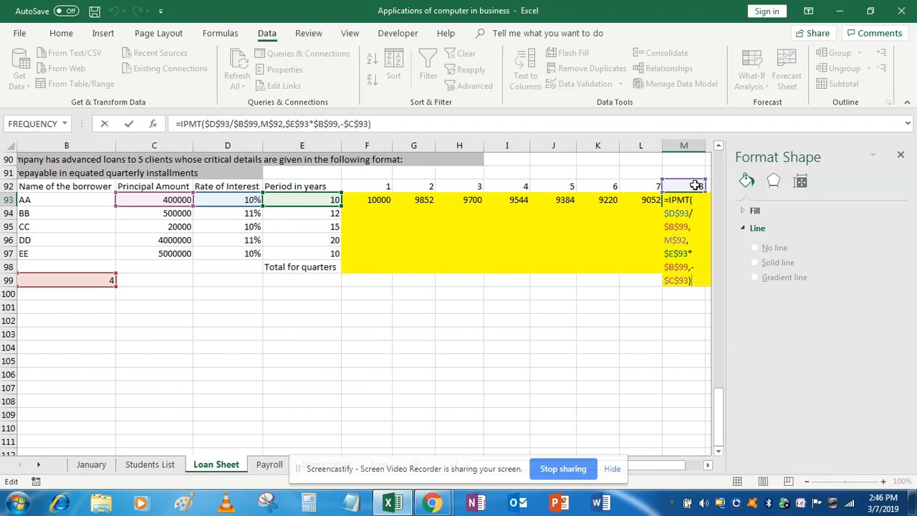
key("Return")
Step: Look over client 1's quarterly interest amounts through the tenth quarter in row 93
key("Up")
key("Up")
key("Down")
key("Right")
key("Right")
key("Right")
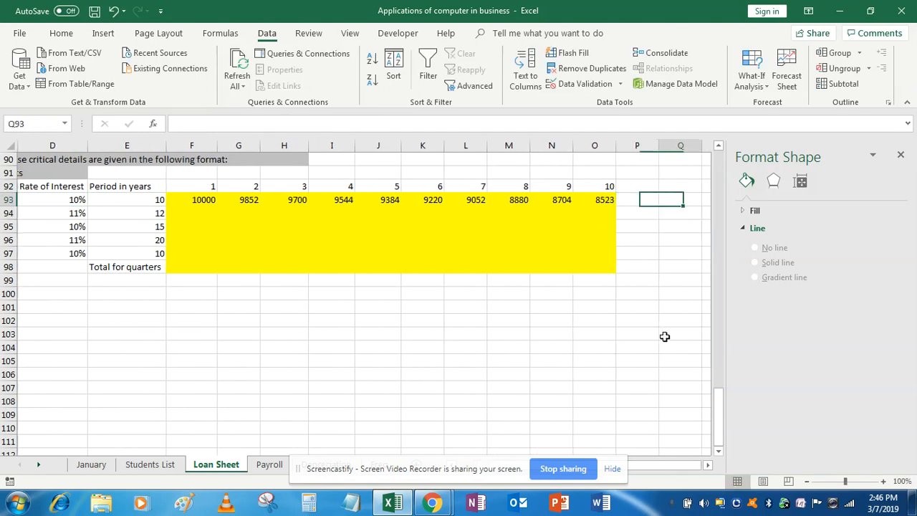
key("Left")
key("Left")
key("Left")
key("Left")
key("Left")
Step: Copy client 1's first-quarter IPMT formula from F93 down to F94 for client 2
key("Home")
key("Down")
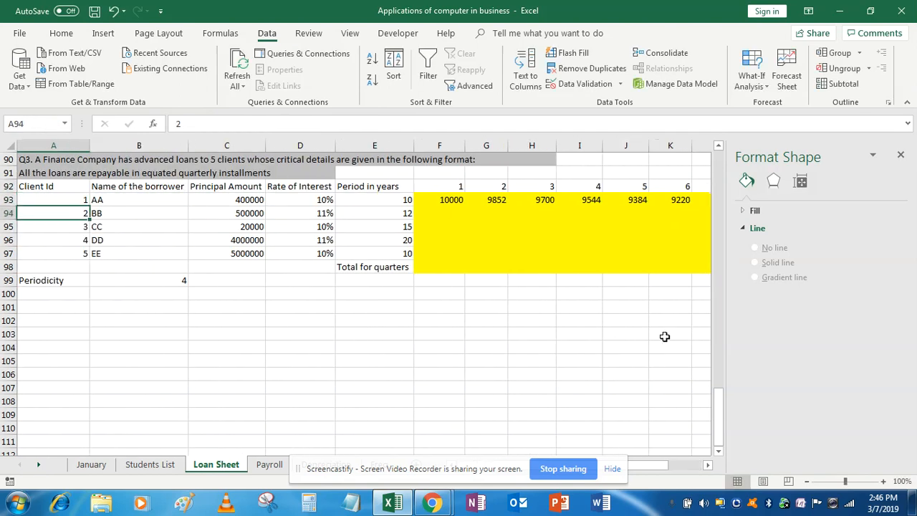
key("Right")
key("Right")
key("Right")
key("Right")
key("Right")
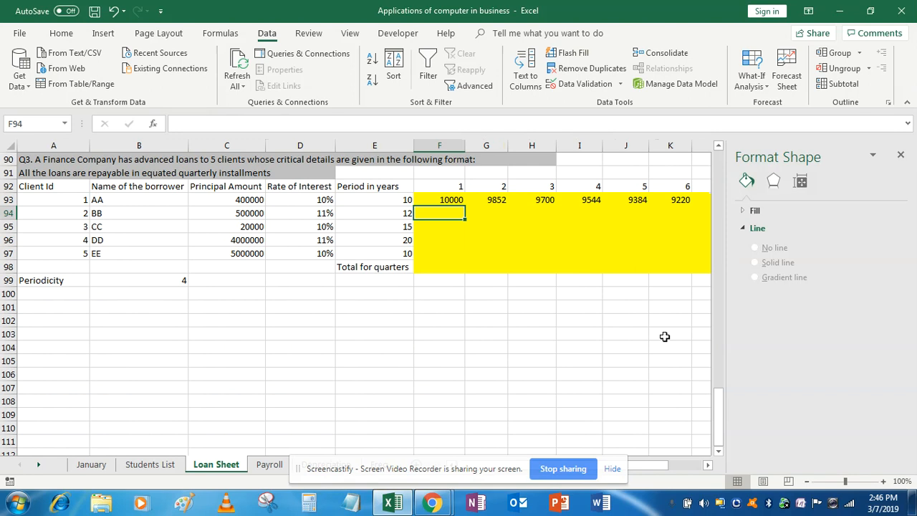
left_click(459, 202)
left_click_drag(464, 206, 466, 216)
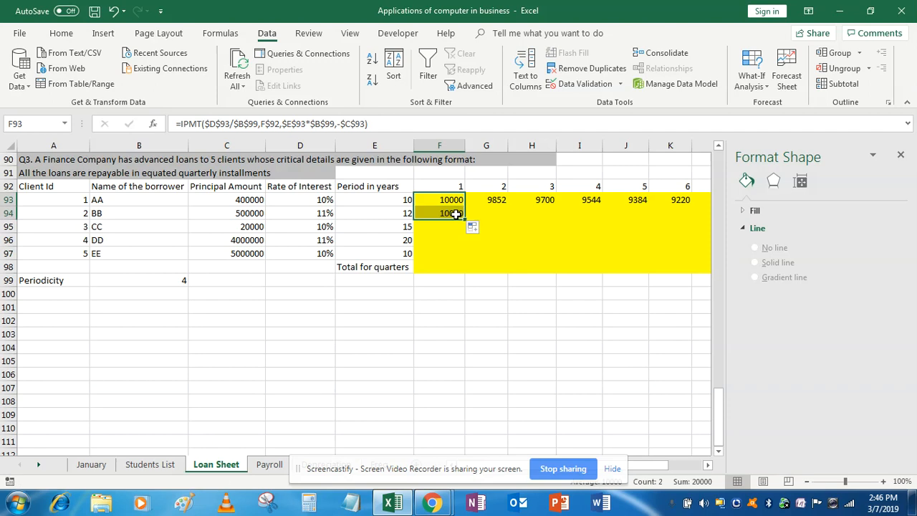
Step: Change the rate, period and principal references in F94's IPMT formula to $D$94, $E$94 and $C$94, and enter the formula
left_click(456, 214)
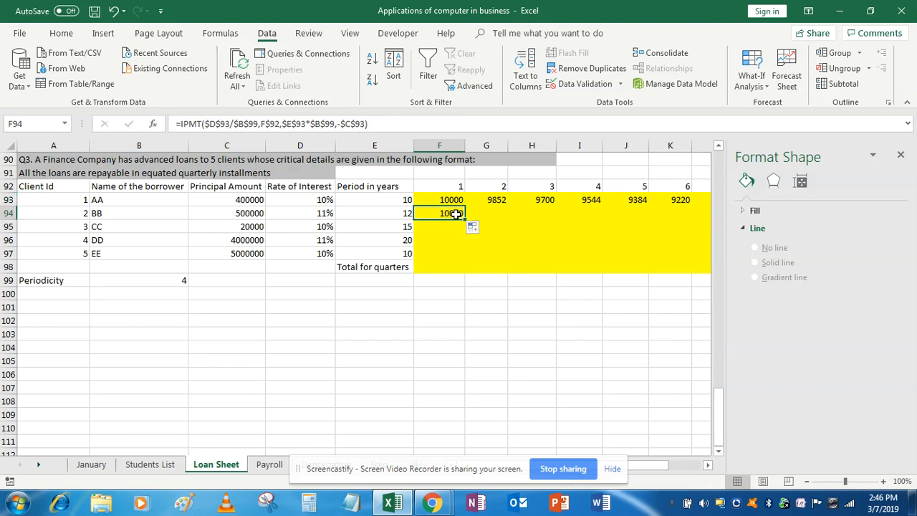
double_click(456, 214)
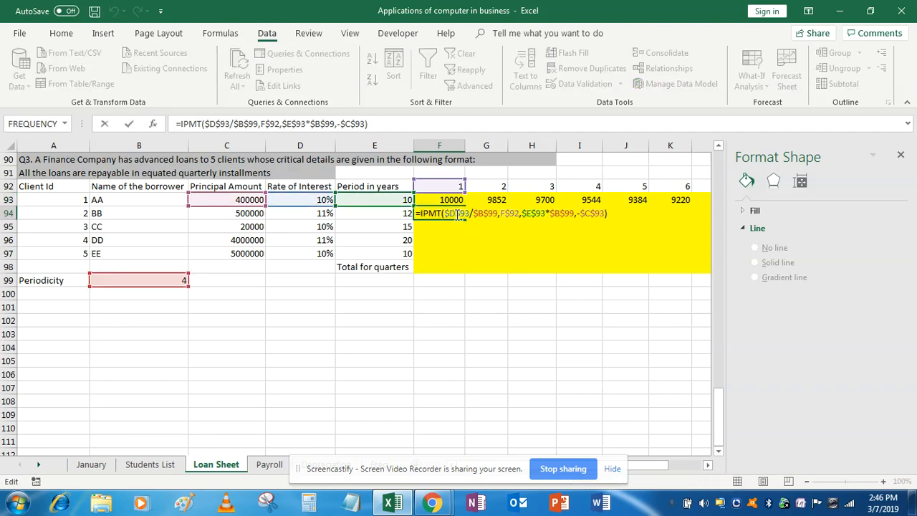
left_click(457, 214)
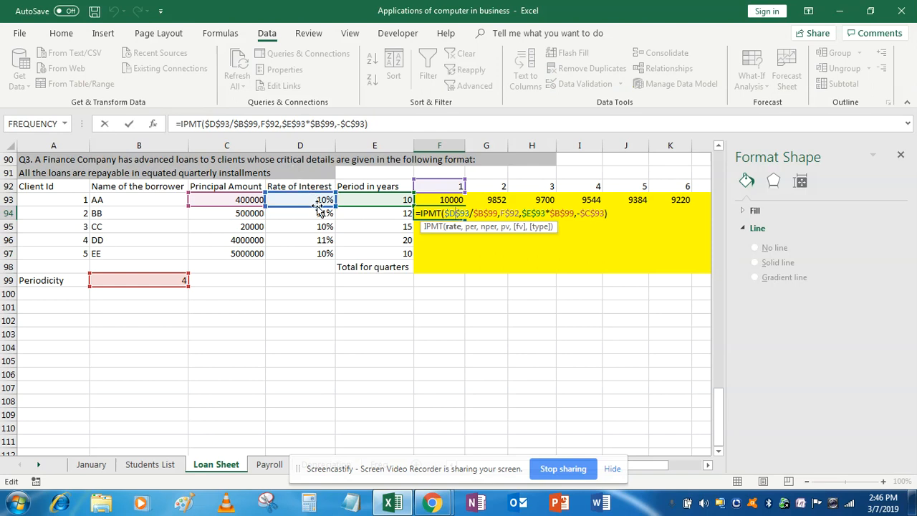
left_click_drag(324, 209, 320, 213)
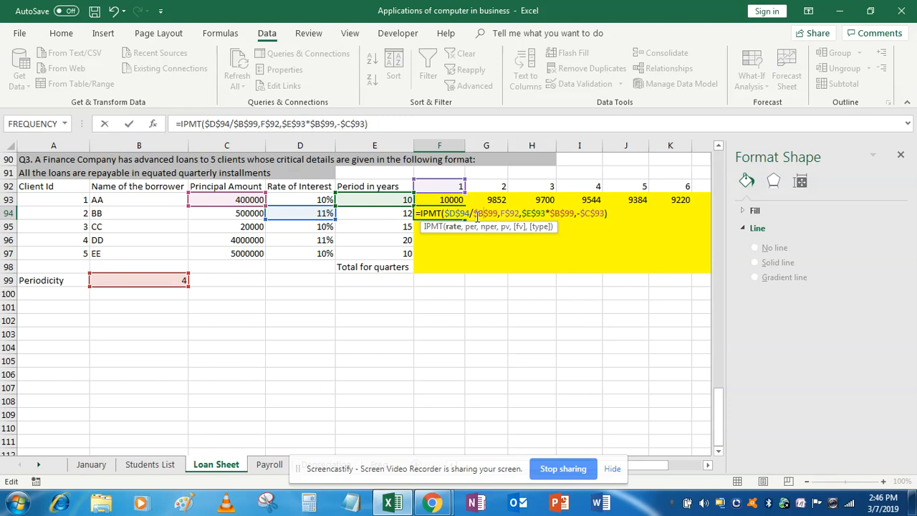
left_click(514, 213)
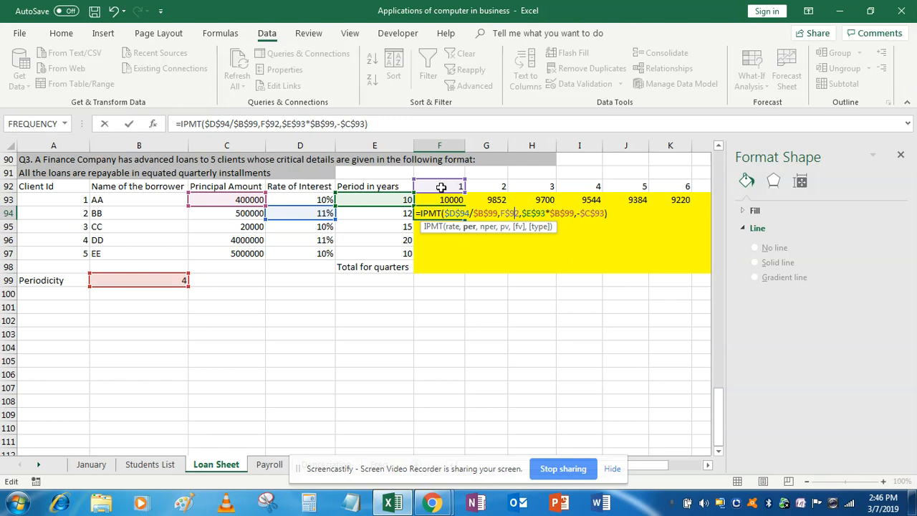
left_click(527, 214)
left_click_drag(365, 207, 367, 218)
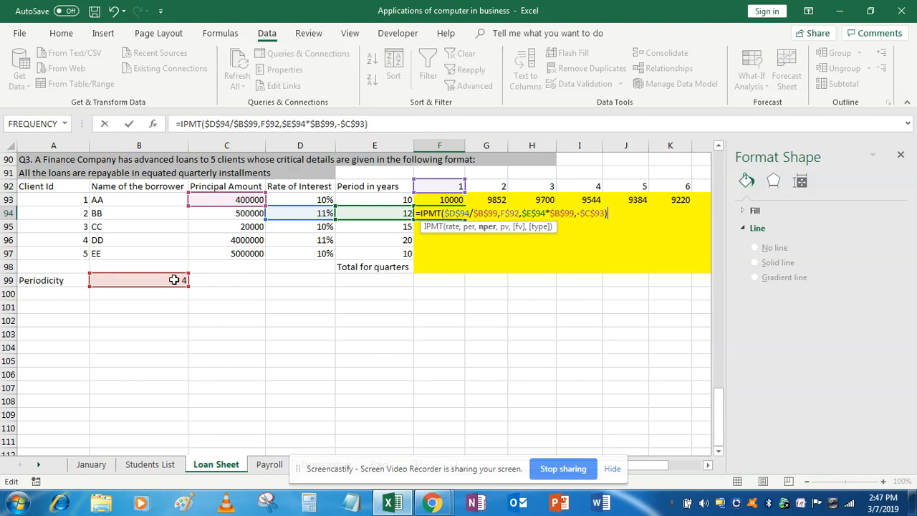
left_click(588, 212)
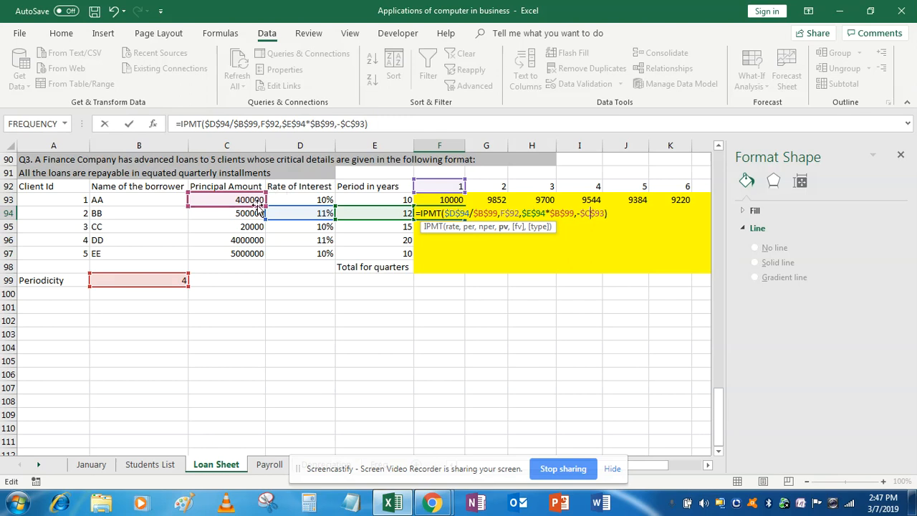
left_click_drag(256, 205, 256, 212)
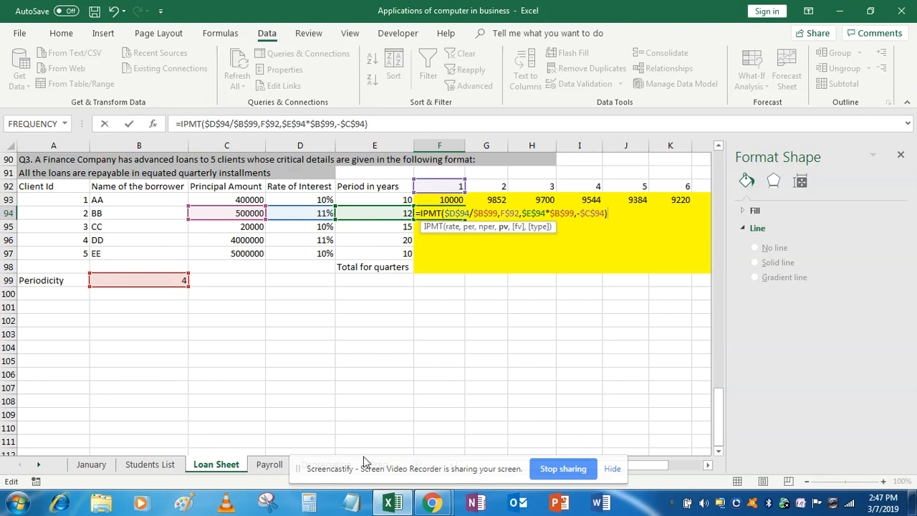
key("Return")
Step: Fill client 2's IPMT formula from F94 across to O94 and check the references of the copied formula in L94
key("Up")
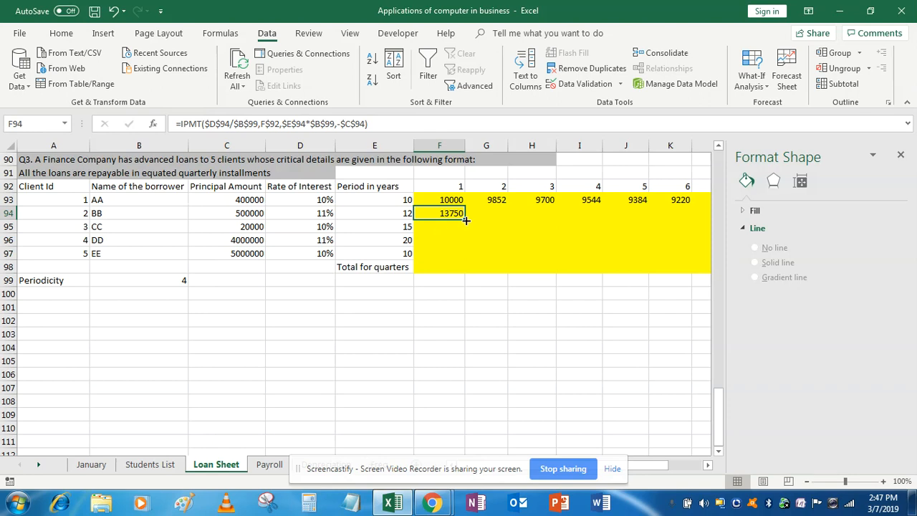
left_click_drag(465, 220, 689, 222)
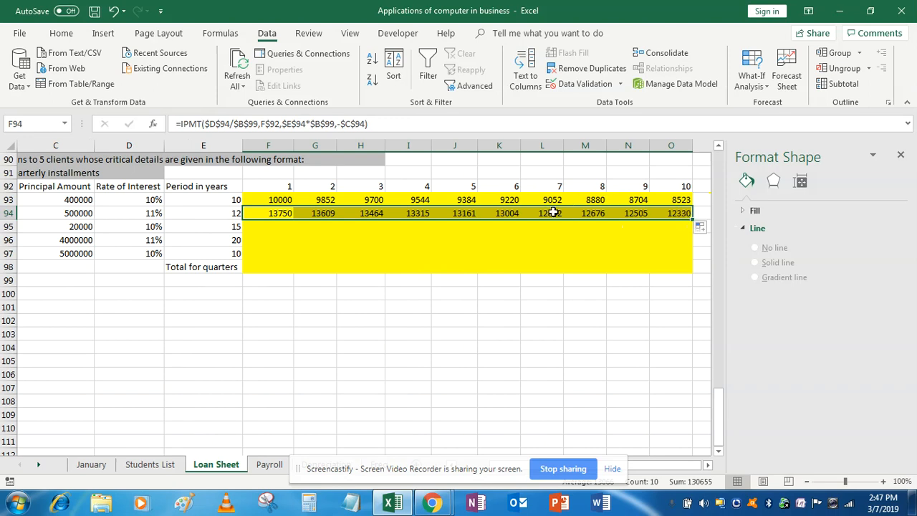
double_click(553, 213)
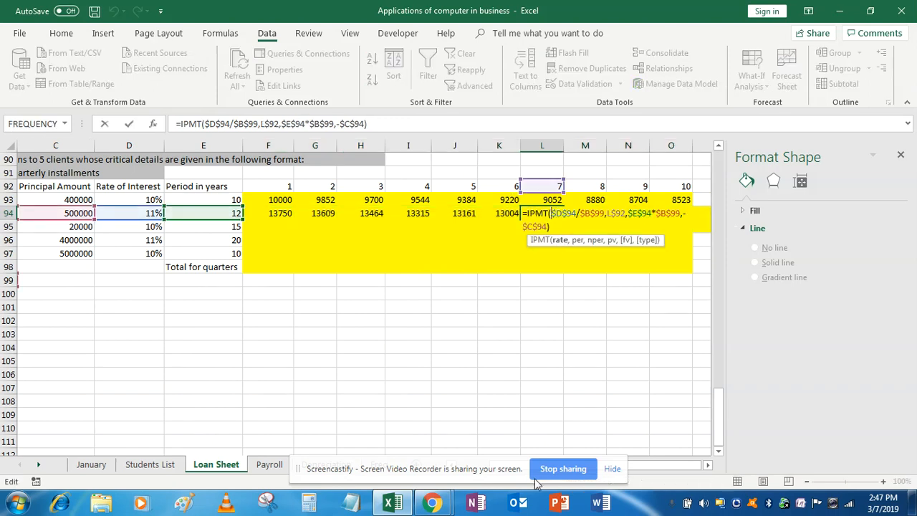
left_click_drag(663, 466, 623, 479)
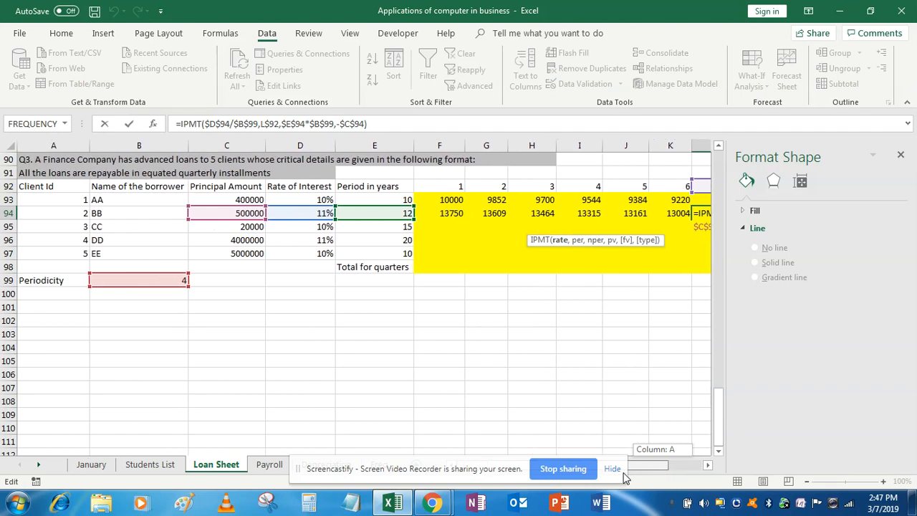
key("Return")
Step: Copy client 2's first-quarter IPMT formula from F94 down to F95 for client 3
key("Left")
key("Left")
key("Left")
key("Left")
key("Left")
key("Left")
key("Left")
key("Left")
key("Left")
key("Left")
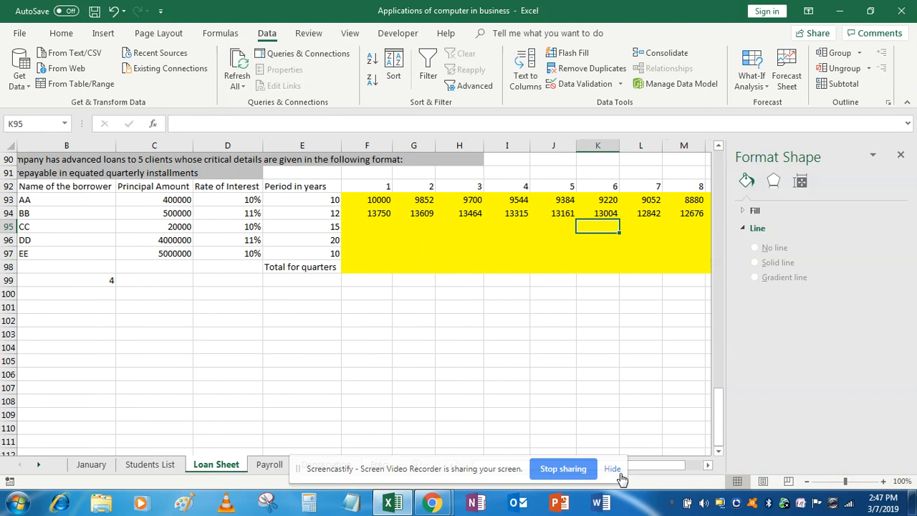
key("Right")
key("Right")
key("Right")
key("Right")
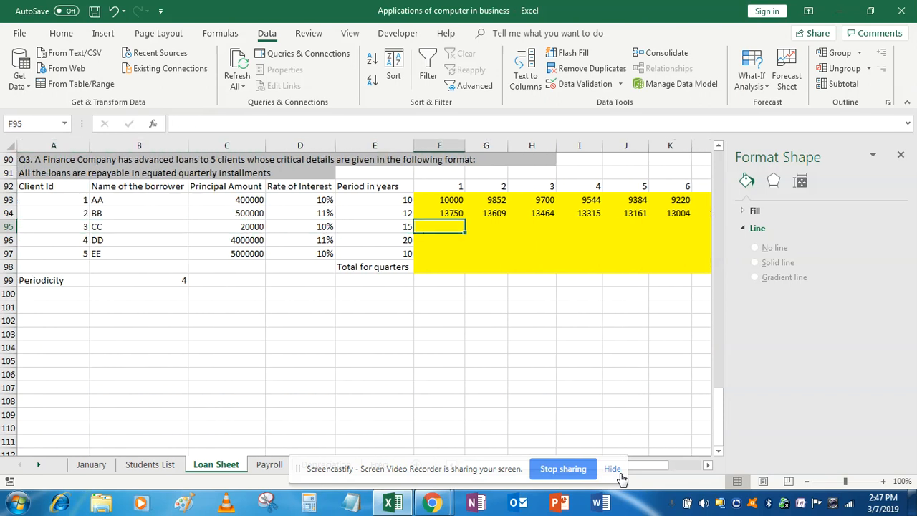
left_click(456, 213)
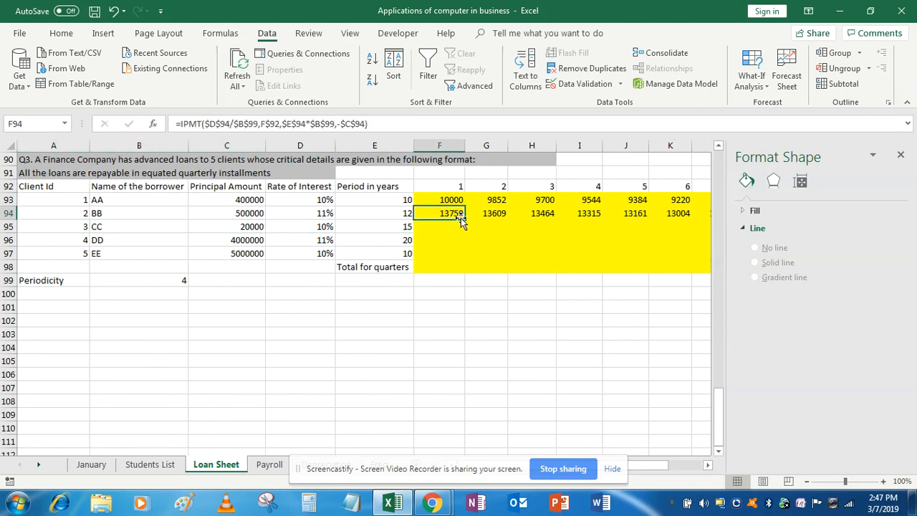
left_click_drag(464, 221, 469, 232)
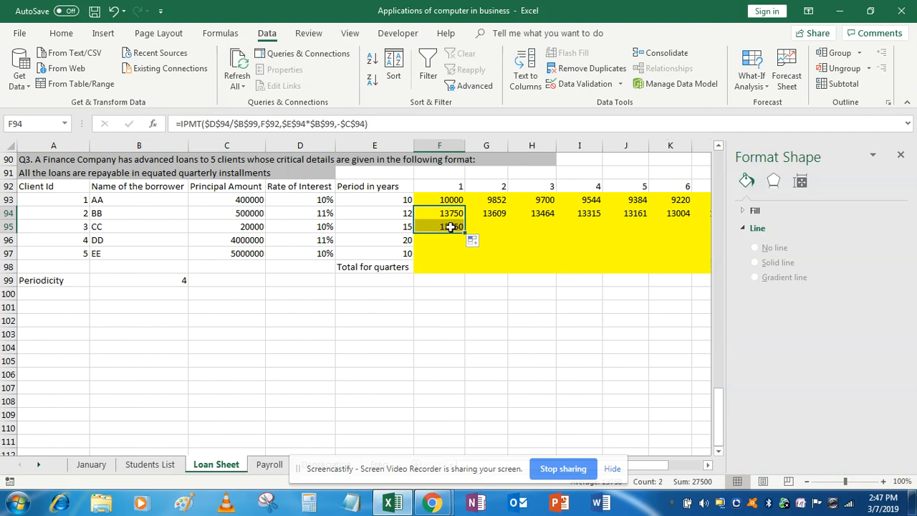
Step: Change the rate, period and principal references in F95's IPMT formula to $D$95, $E$95 and $C$95, and enter the formula
double_click(451, 227)
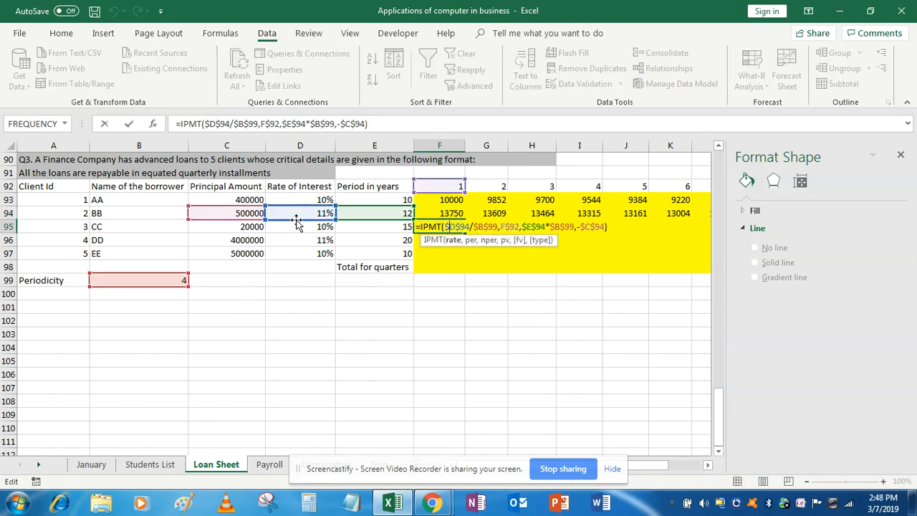
left_click_drag(296, 220, 299, 232)
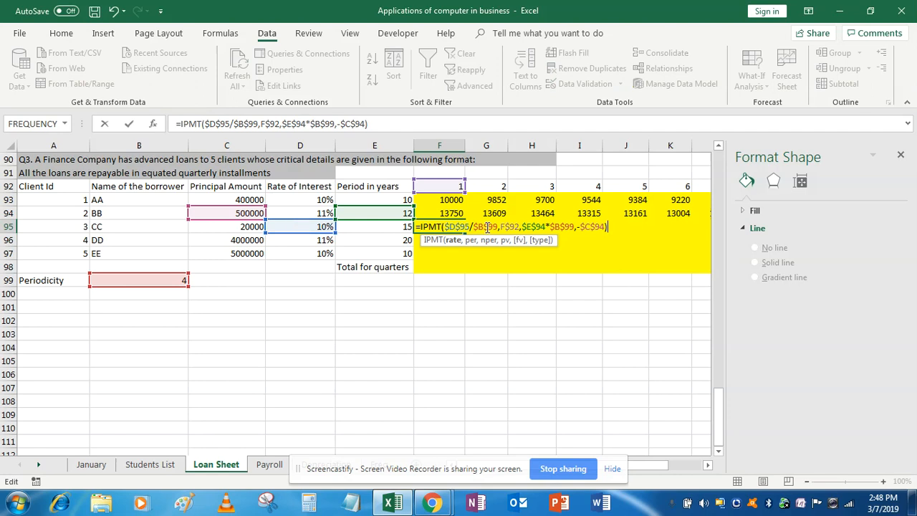
left_click(510, 227)
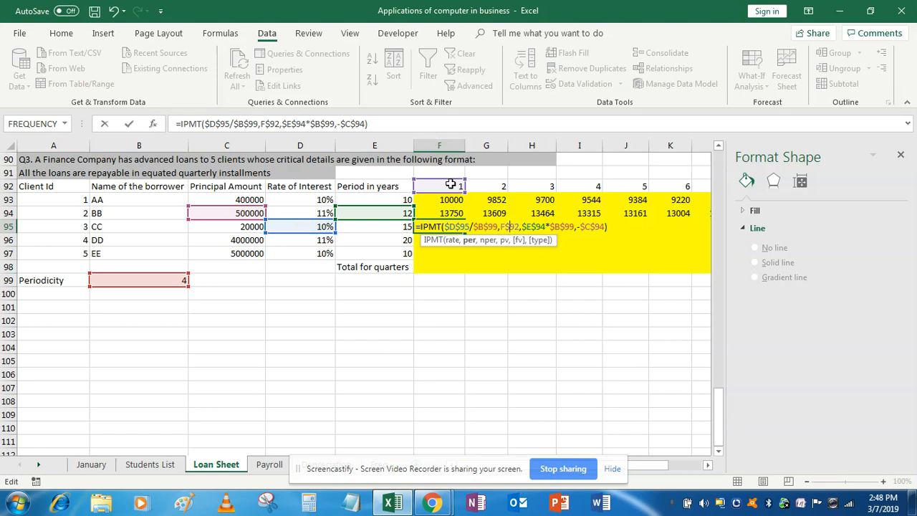
left_click(542, 227)
left_click_drag(360, 223, 358, 230)
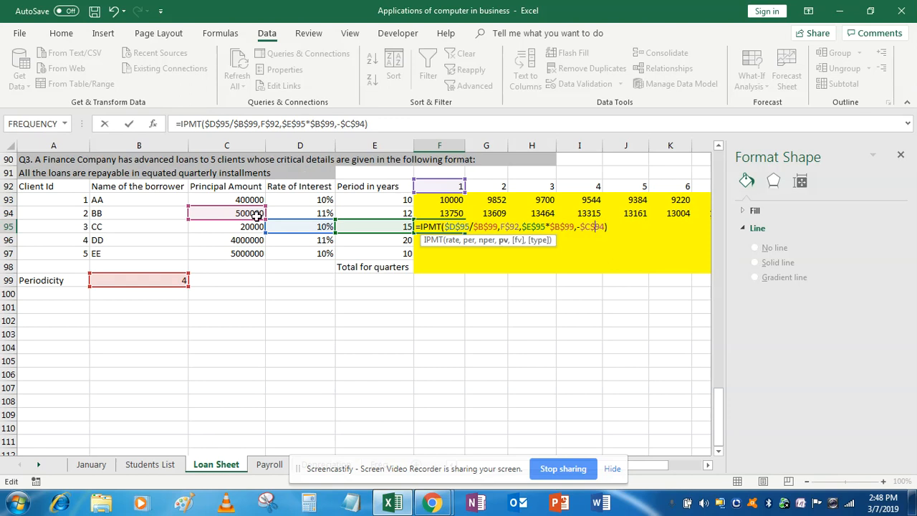
left_click_drag(255, 219, 254, 225)
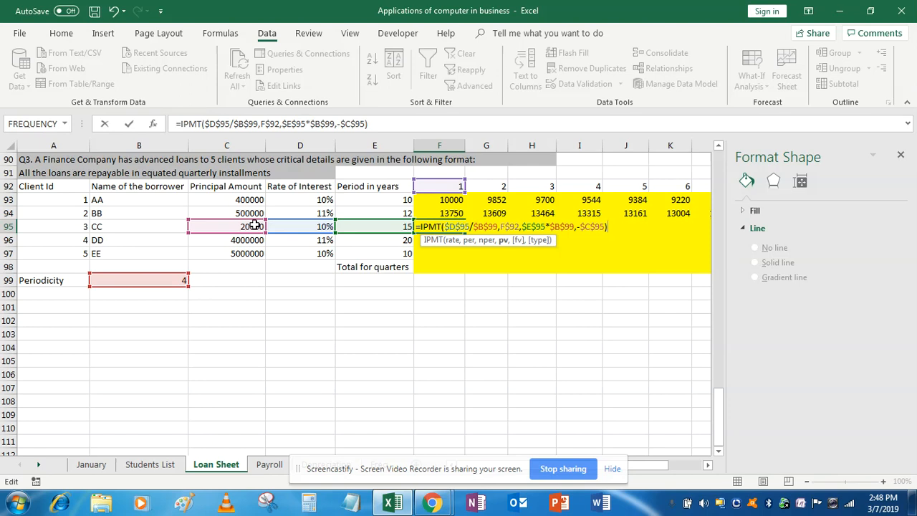
key("Return")
Step: Fill client 3's IPMT formula from F95 across to O95 for all ten quarters
key("Up")
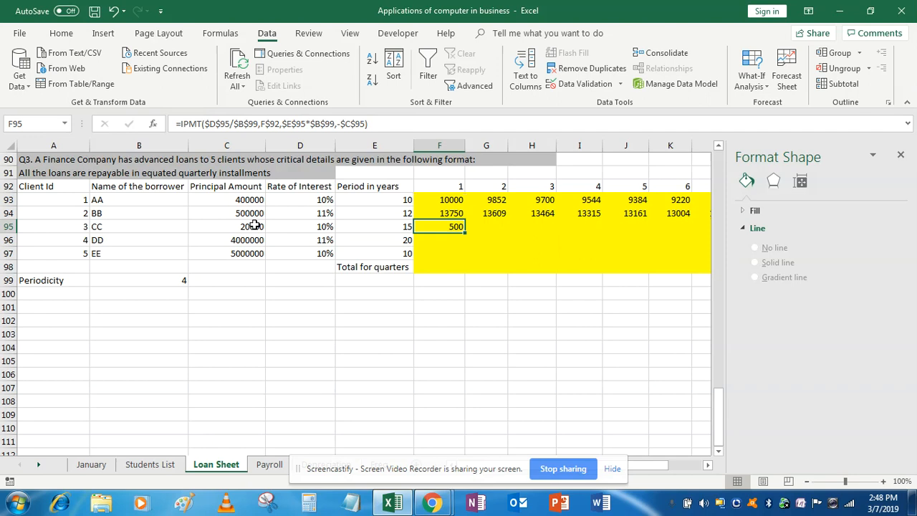
key("shift+Right")
key("shift+Right")
key("shift+Right")
key("shift+Right")
key("shift+Right")
key("shift+Right")
key("shift+Right")
key("shift+Right")
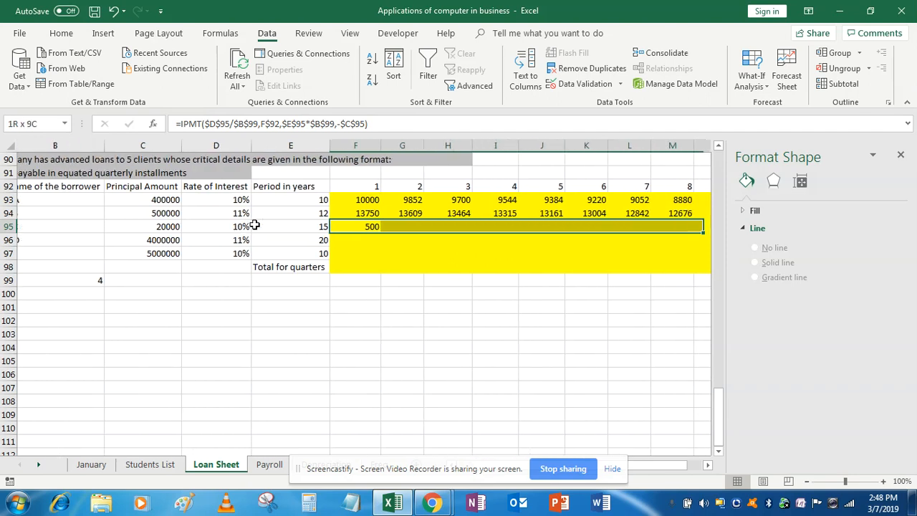
key("shift+Right")
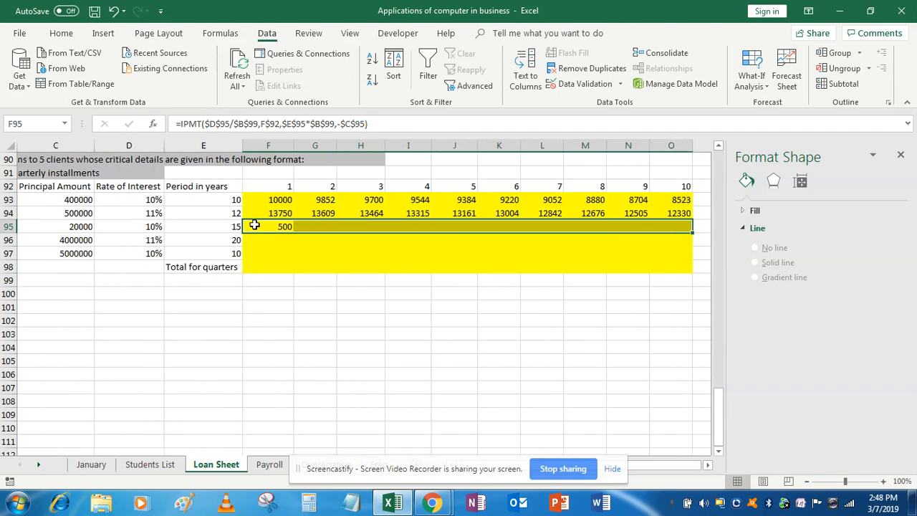
key("ctrl+r")
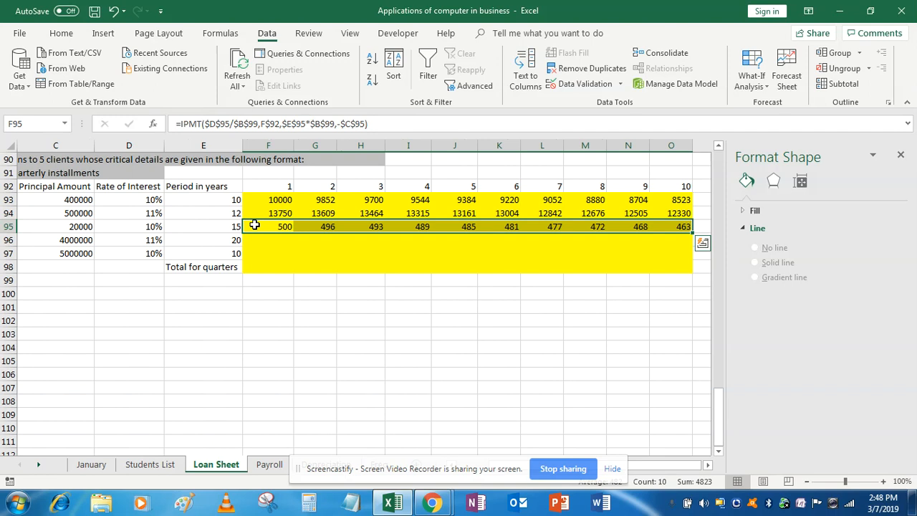
Step: Copy client 3's first-quarter IPMT formula from F95 down to F96 for client 4
key("Left")
key("Left")
key("Left")
key("Left")
key("Left")
key("Down")
key("Right")
key("Right")
key("Right")
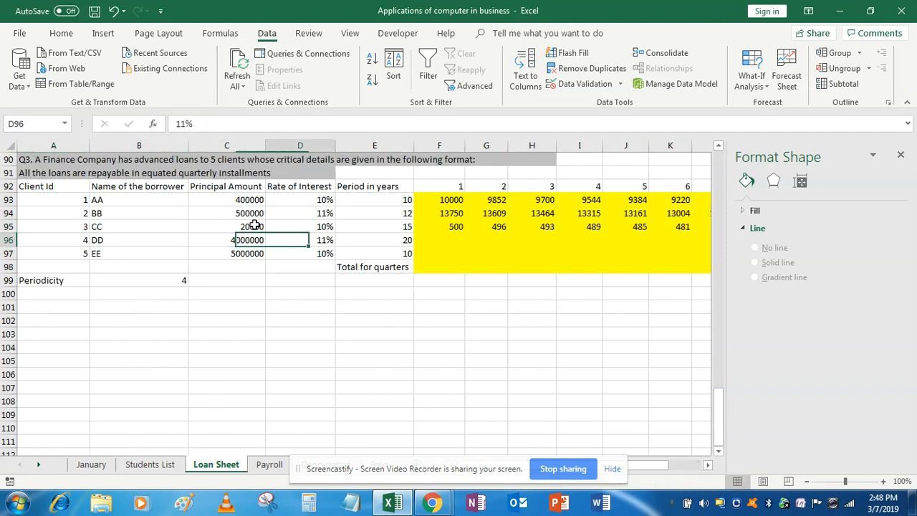
key("Right")
key("Right")
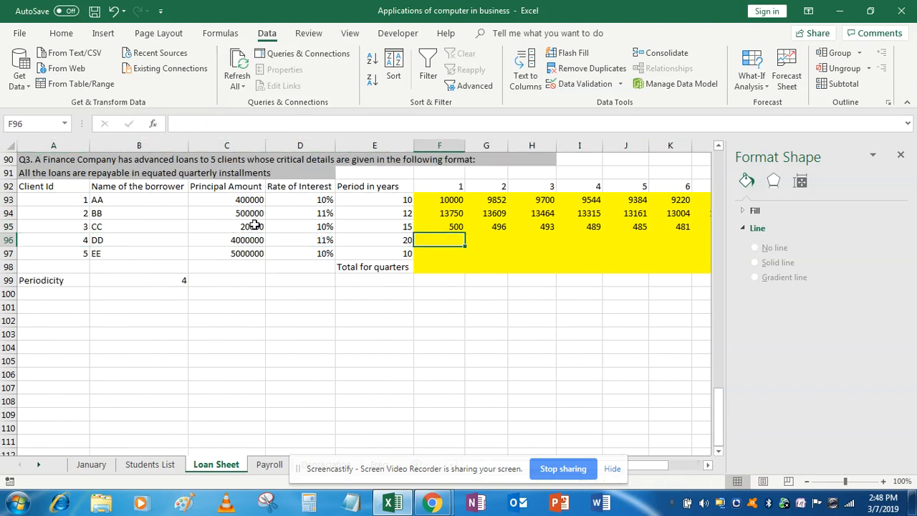
left_click(456, 227)
left_click_drag(466, 231, 466, 244)
Step: Change the rate, period and principal references in F96's IPMT formula to $D$96, $E$96 and $C$96, and enter the formula
left_click(453, 242)
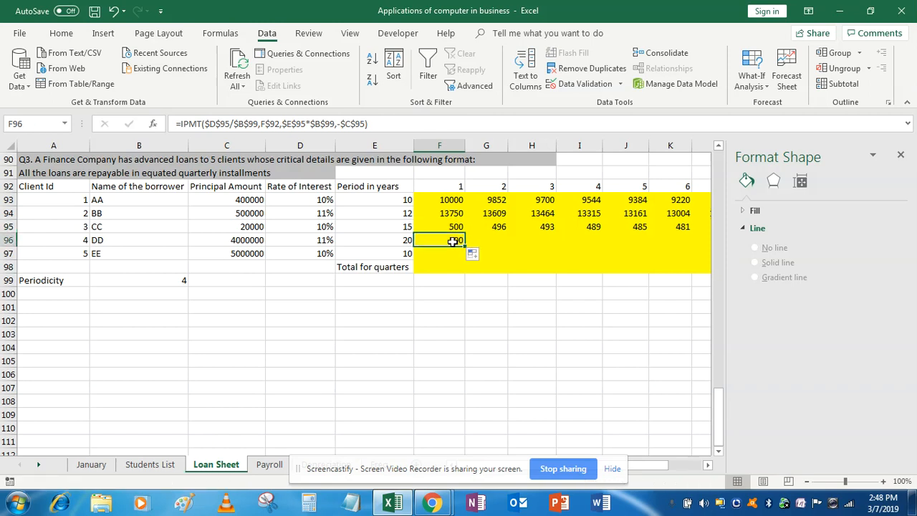
double_click(453, 242)
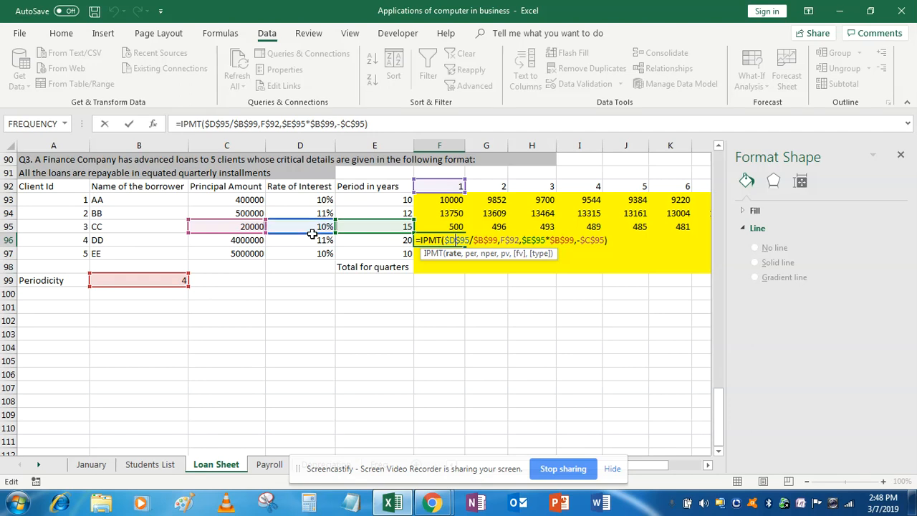
left_click(315, 240)
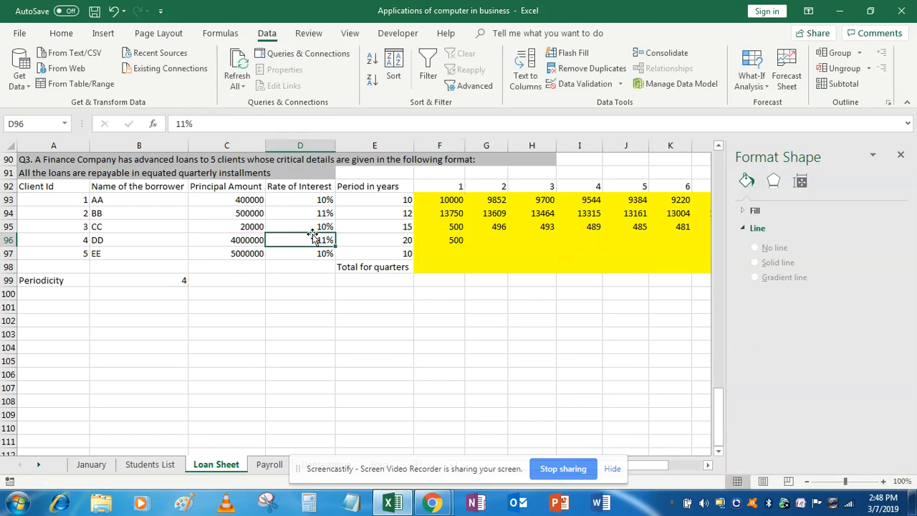
double_click(453, 241)
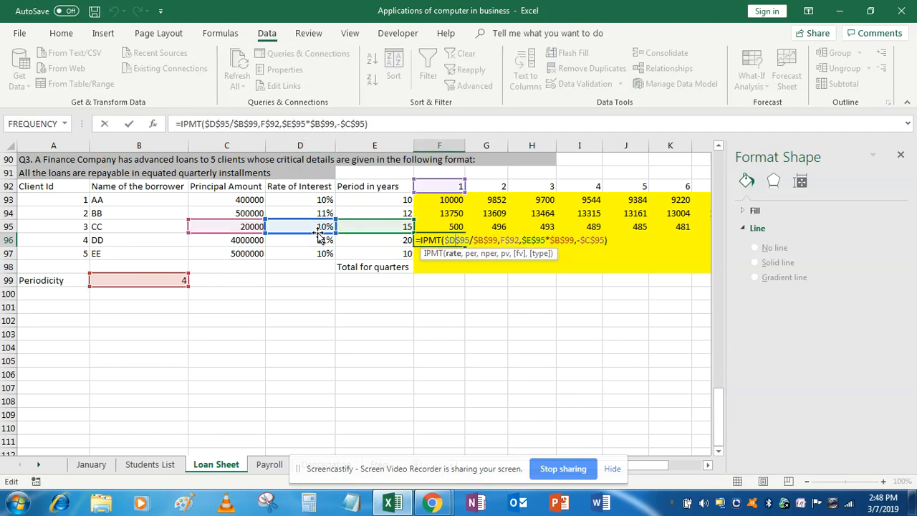
left_click_drag(318, 237, 320, 247)
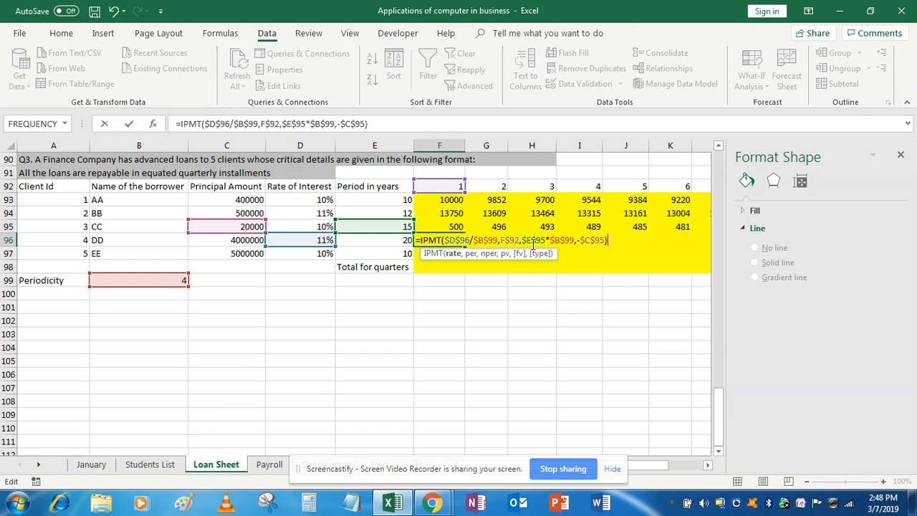
left_click(535, 239)
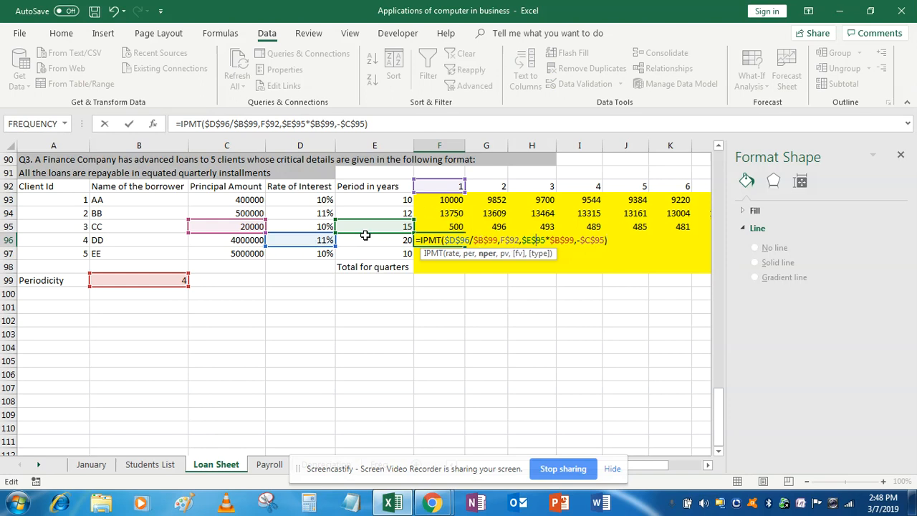
key("Delete")
type("6")
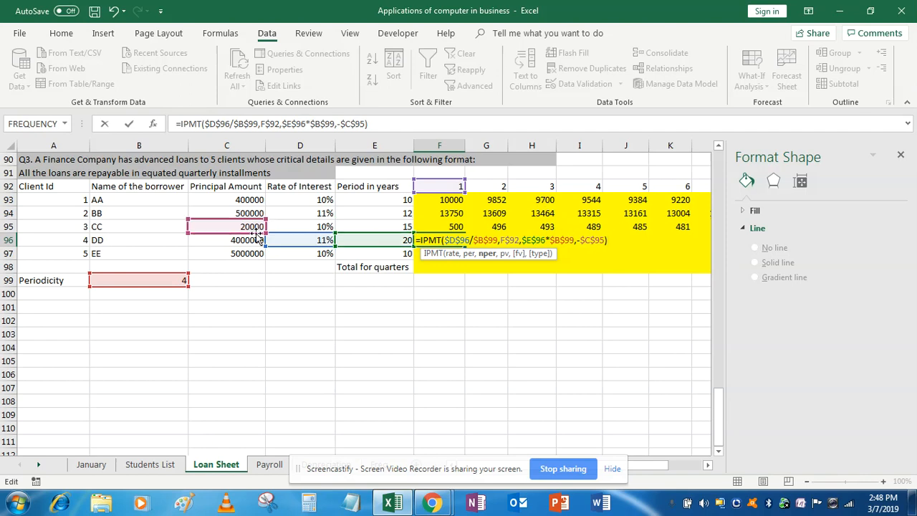
left_click_drag(255, 235, 257, 239)
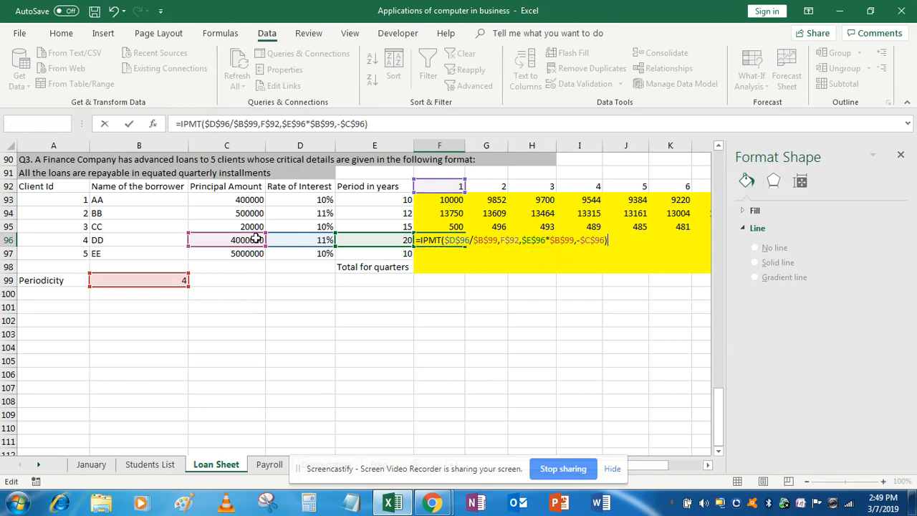
key("ctrl+Return")
Step: Fill client 4's IPMT formula from F96 across to O96 for all ten quarters
key("shift+Right")
key("shift+Right")
key("shift+Right")
key("shift+Right")
key("shift+Right")
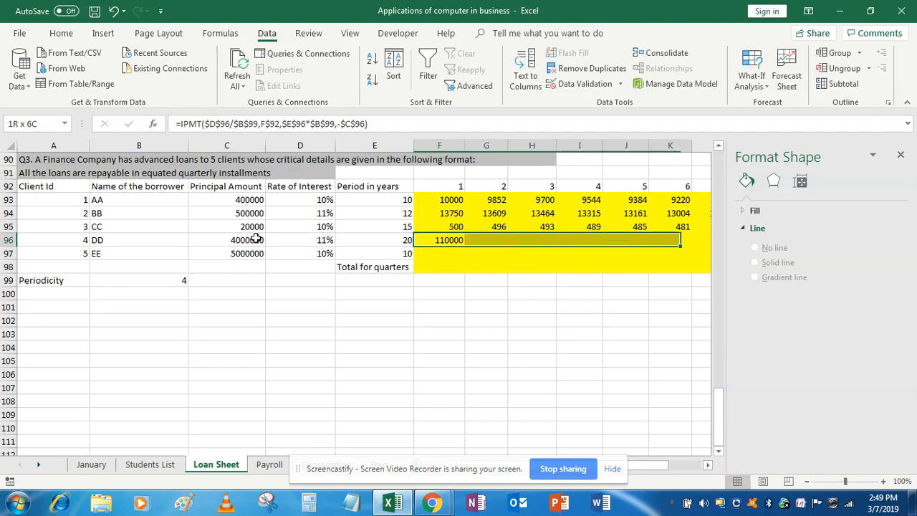
key("shift+Right")
key("shift+Right")
key("shift+Right")
key("shift+Right")
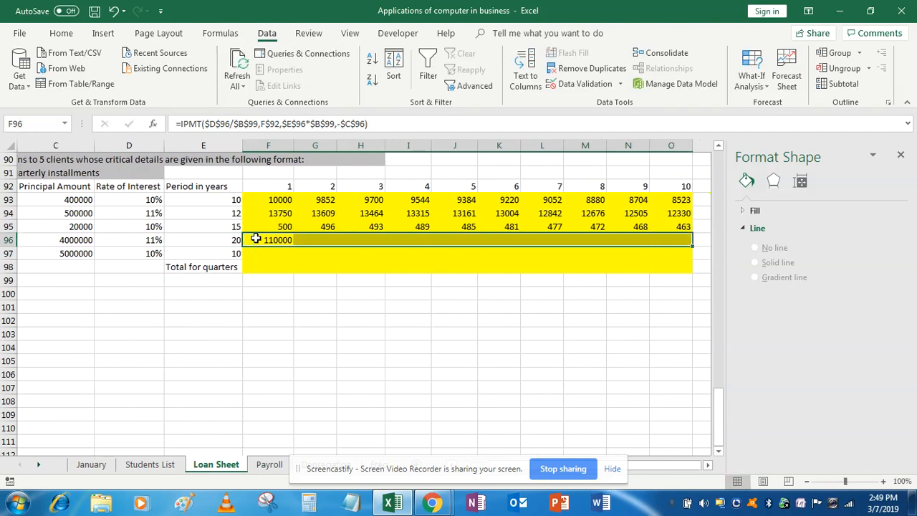
key("ctrl+r")
Step: Copy client 4's first-quarter IPMT formula from F96 down to F97 for client 5
key("Left")
key("Left")
key("Left")
key("Left")
key("Left")
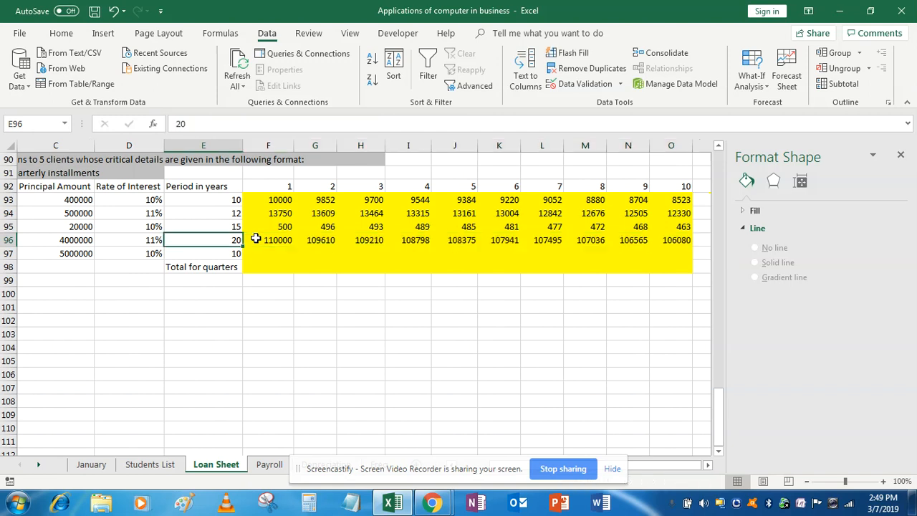
key("Down")
key("Right")
key("Right")
key("Right")
key("Right")
key("Right")
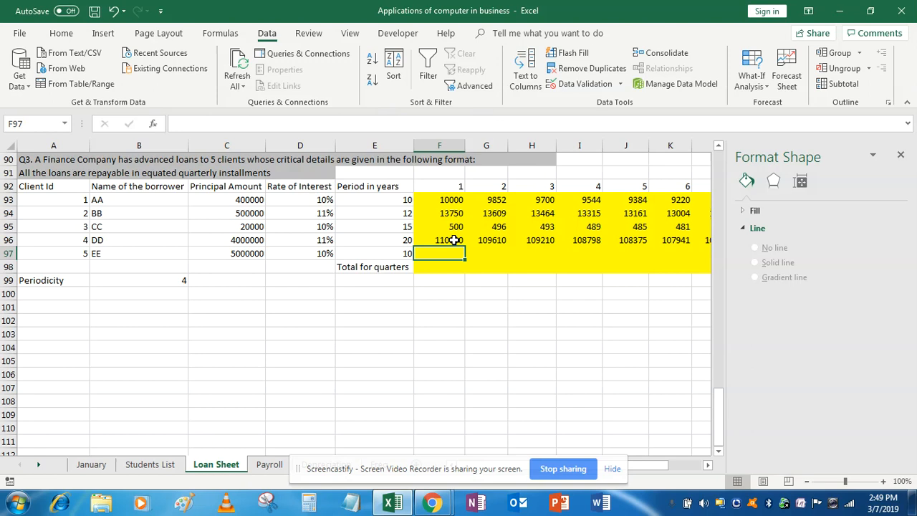
key("ctrl+d")
Step: Change the rate, period and principal references in F97's IPMT formula to $D$97, $E$97 and $C$97, and enter the formula
double_click(456, 254)
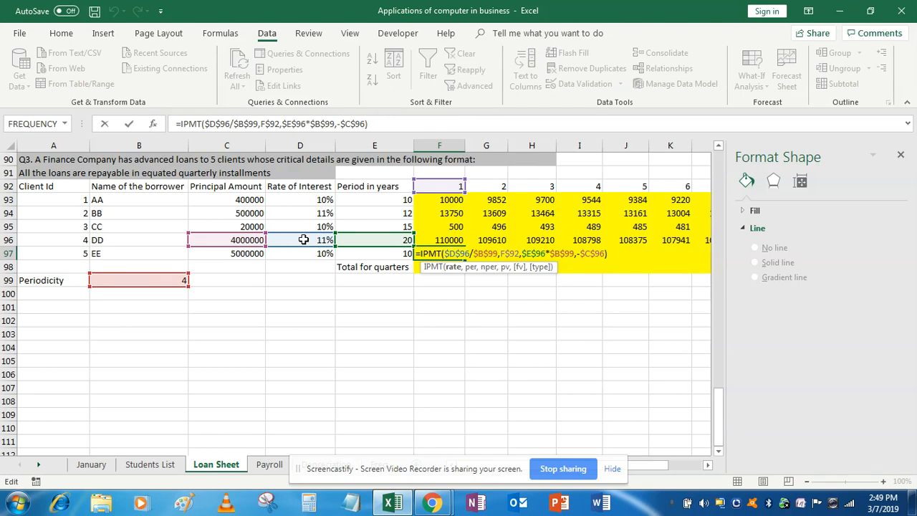
left_click_drag(305, 248, 305, 260)
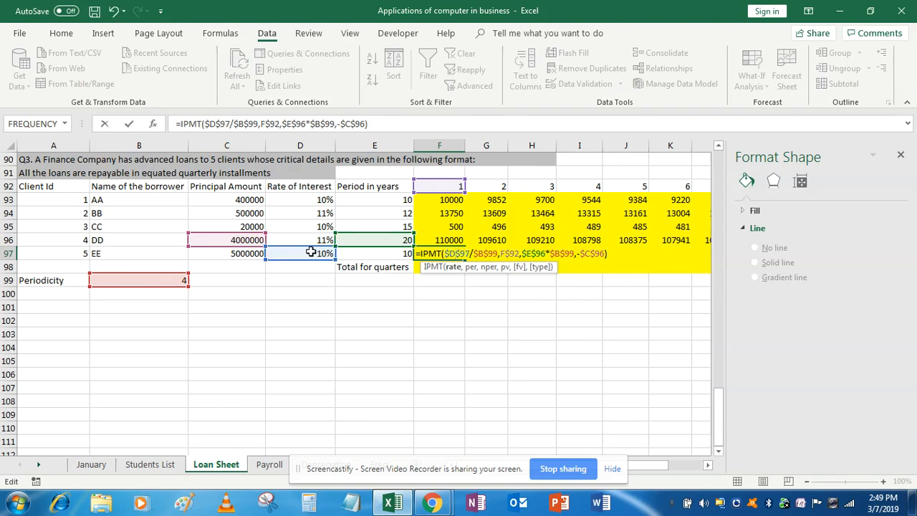
left_click(510, 255)
left_click(532, 254)
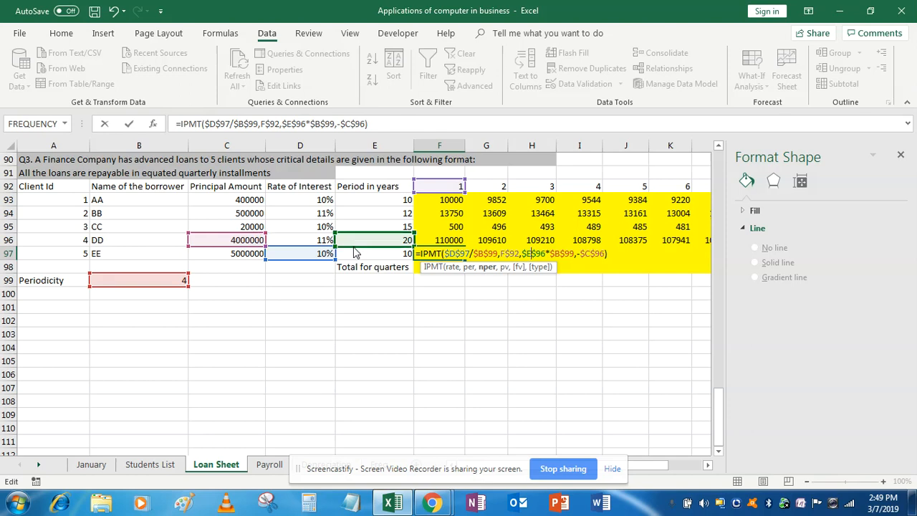
left_click_drag(353, 248, 353, 260)
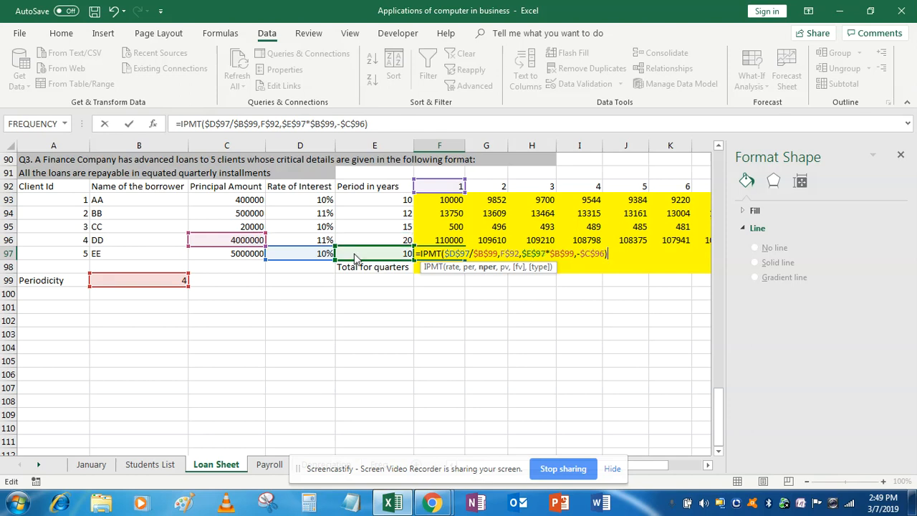
left_click(601, 254)
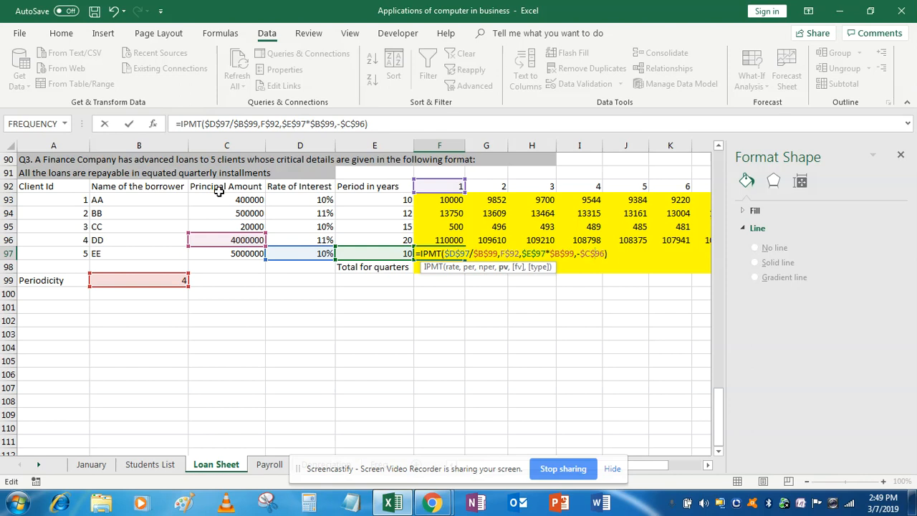
left_click_drag(217, 247, 215, 252)
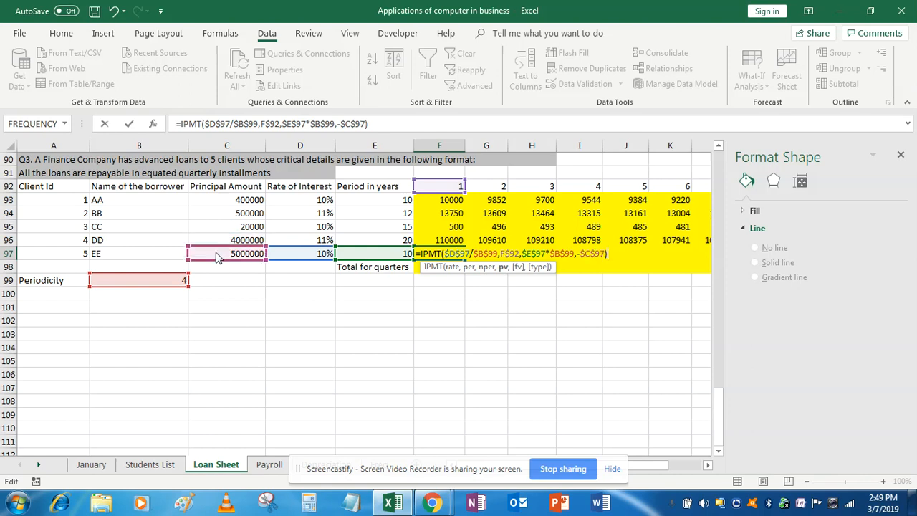
key("Return")
Step: Fill client 5's IPMT formula from F97 across to O97 for all ten quarters
key("shift+Right")
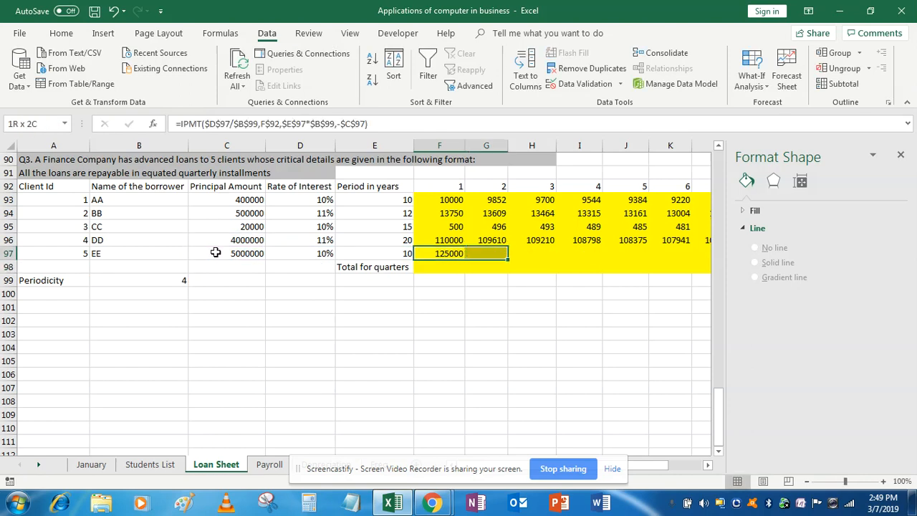
left_click(458, 254)
left_click_drag(464, 260, 630, 254)
Step: Total the five clients' first-quarter interest in F98 with =SUM(F93:F97)
key("Left")
key("Home")
key("Down")
key("Right")
key("Right")
key("Right")
key("Right")
key("Right")
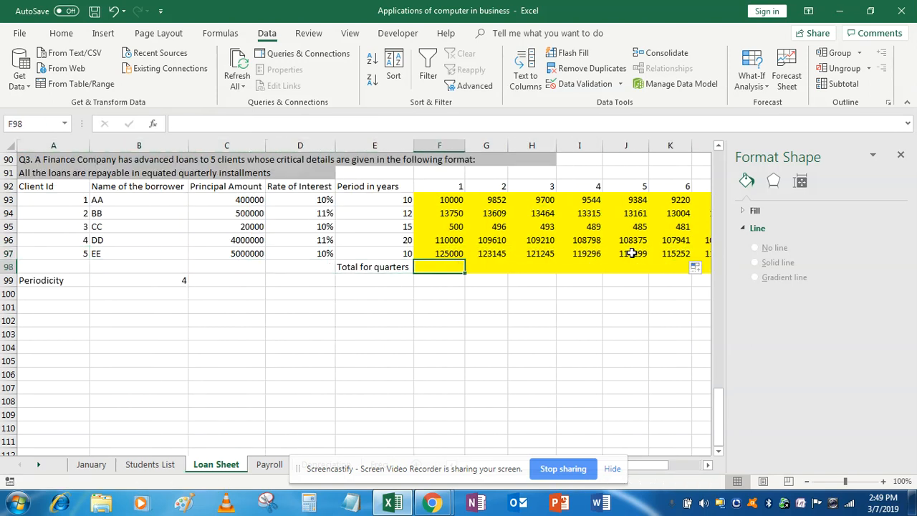
type("=sum")
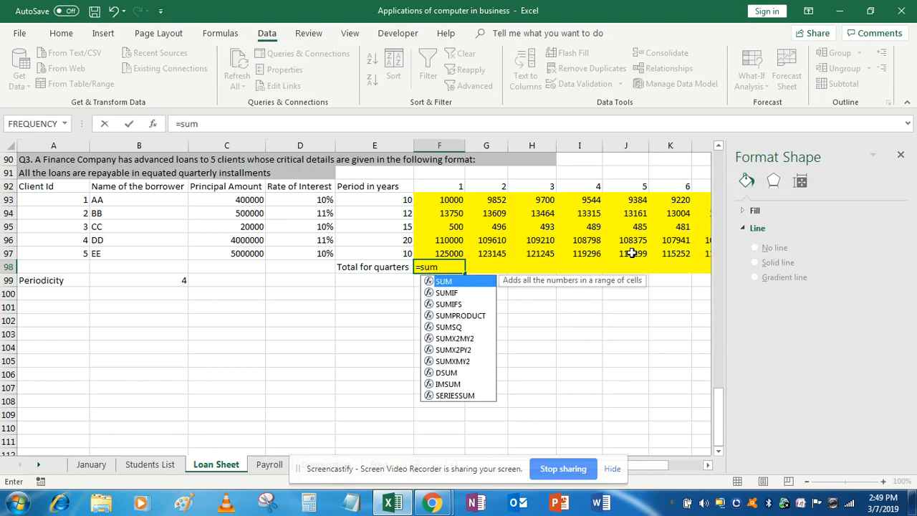
key("Tab")
key("Up")
key("ctrl+shift+Up")
key("shift+Down")
key("Return")
Step: Fill the quarter total formula from F98 across to O98 for all ten quarters
key("Up")
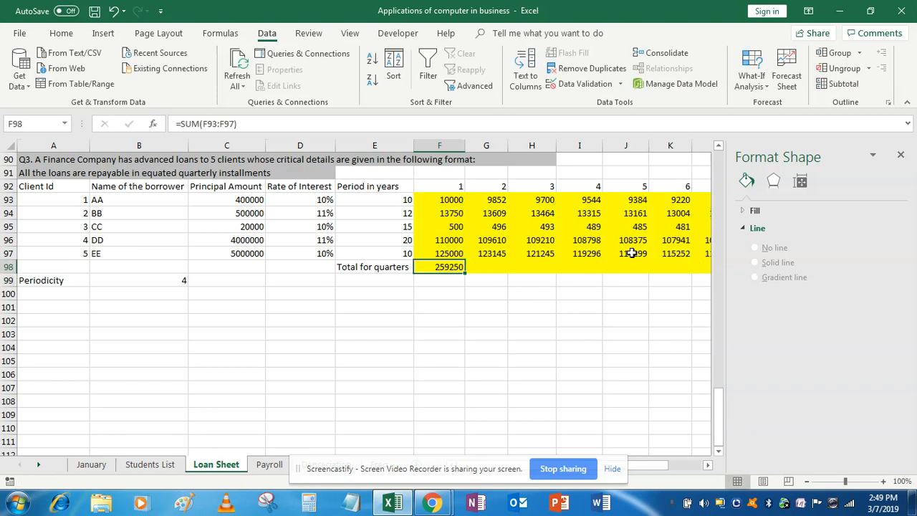
left_click_drag(465, 271, 676, 278)
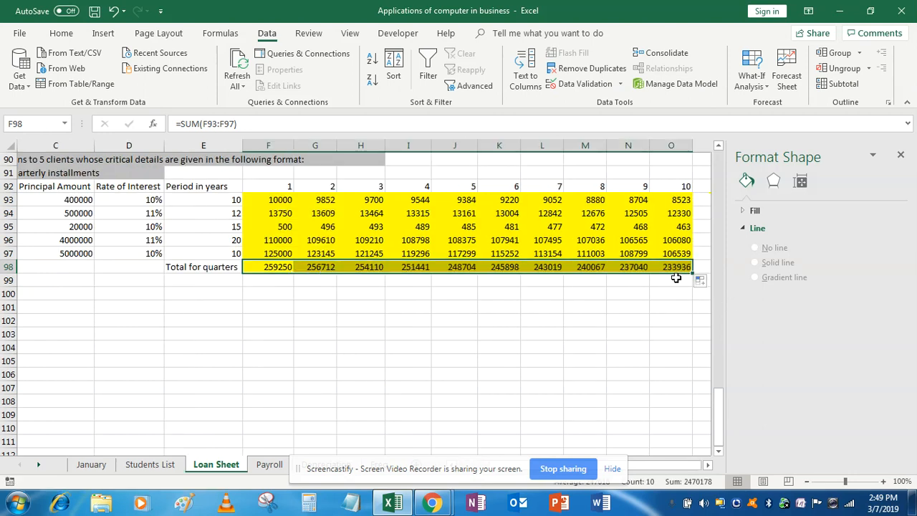
key("Left")
key("Right")
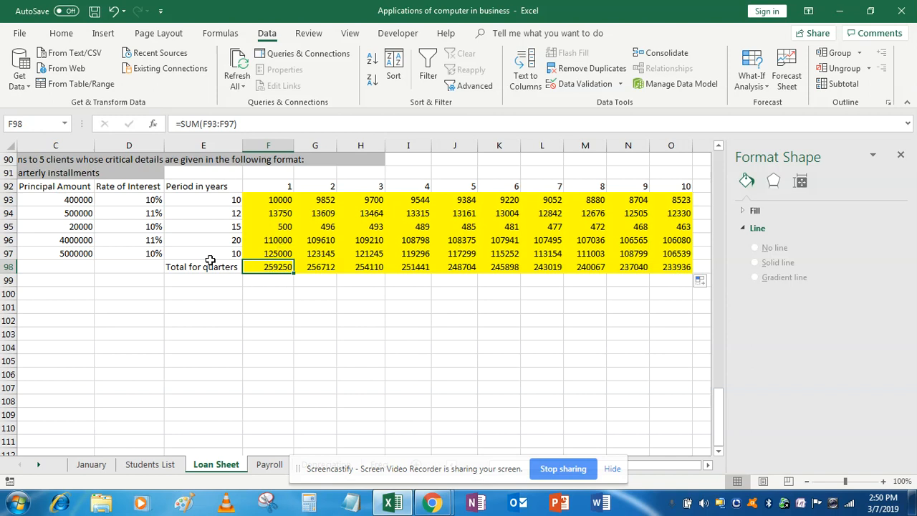
key("Left")
key("Left")
key("Left")
key("Left")
key("Left")
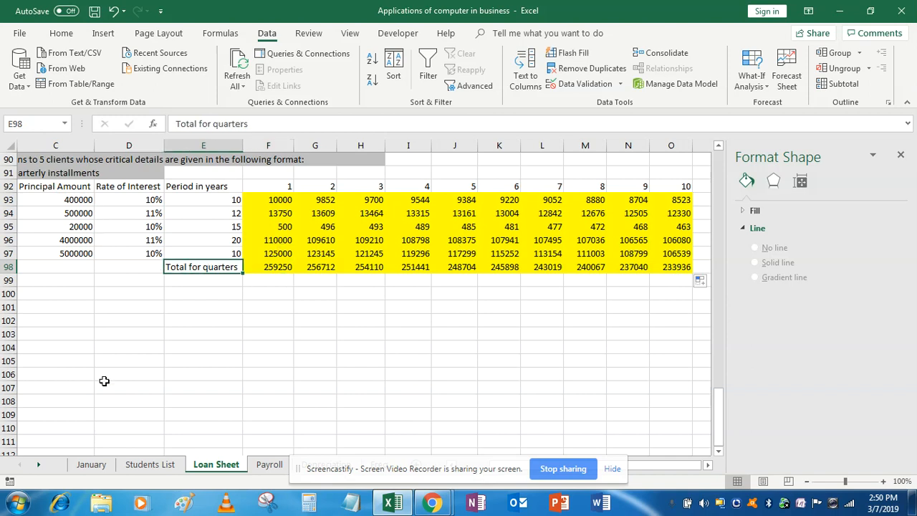
key("Up")
key("Up")
key("Up")
key("Up")
key("Up")
key("Up")
key("Up")
key("Up")
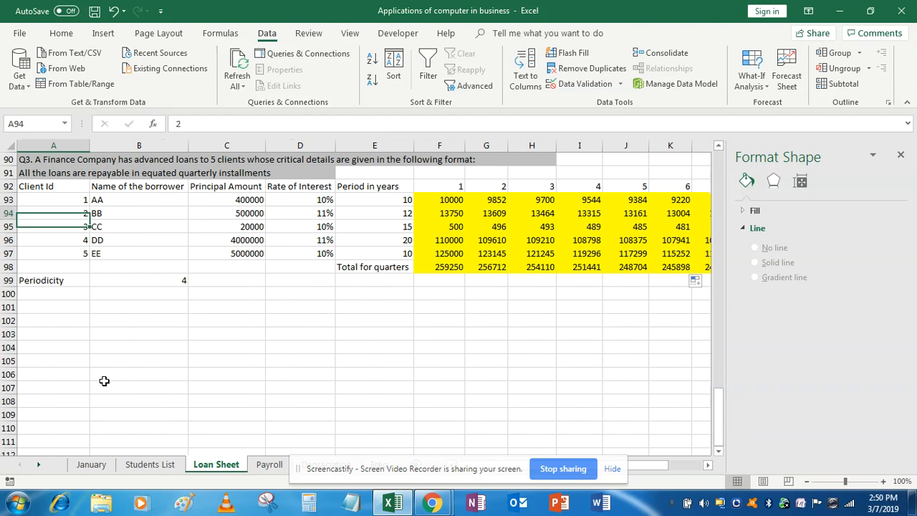